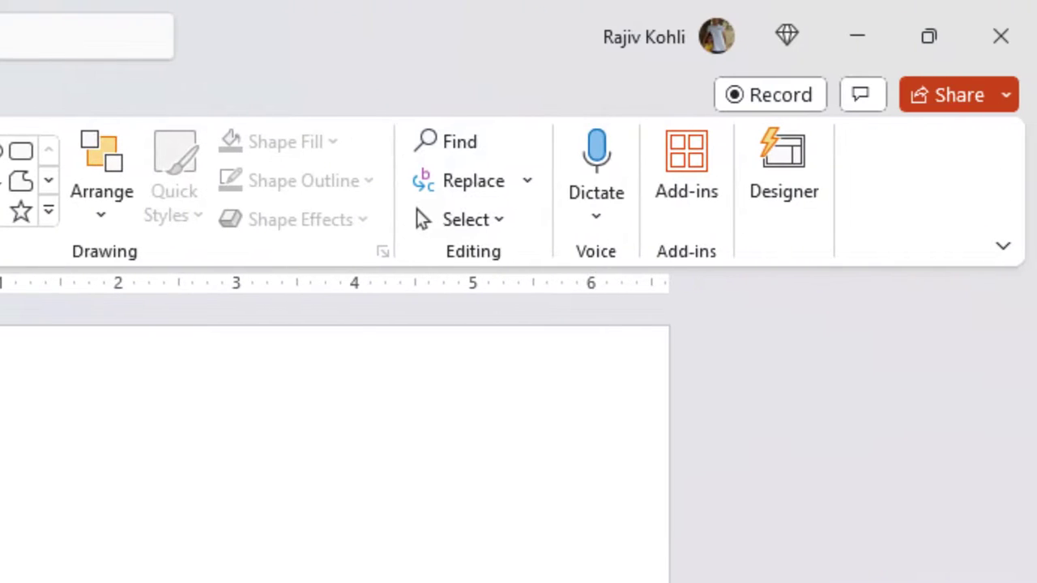
- Find 'web viewer' in the Office Add-ins store, accept its terms, and install it onto the slide
click(666, 180)
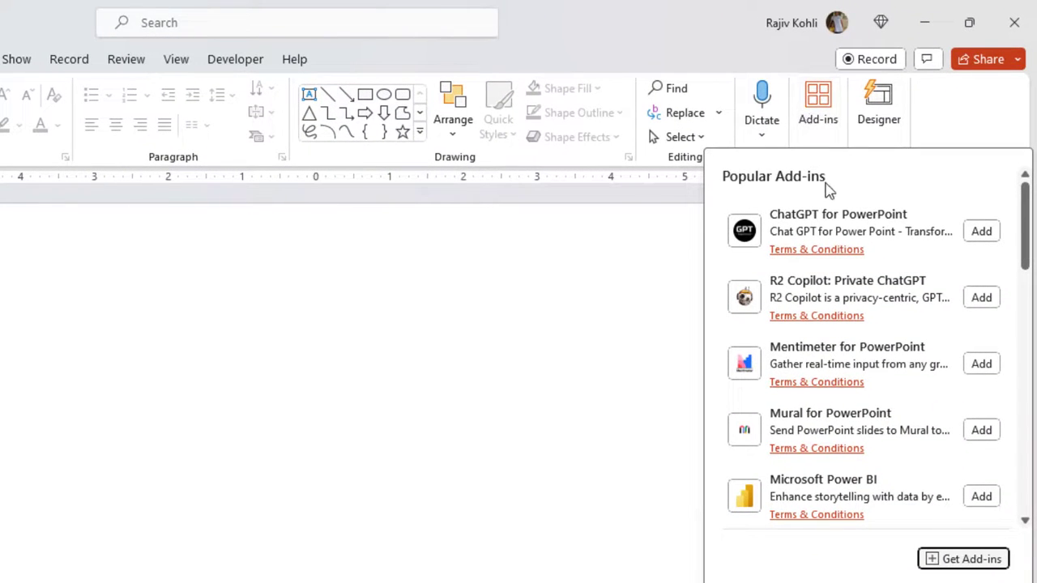
scroll(857, 203, down, 8)
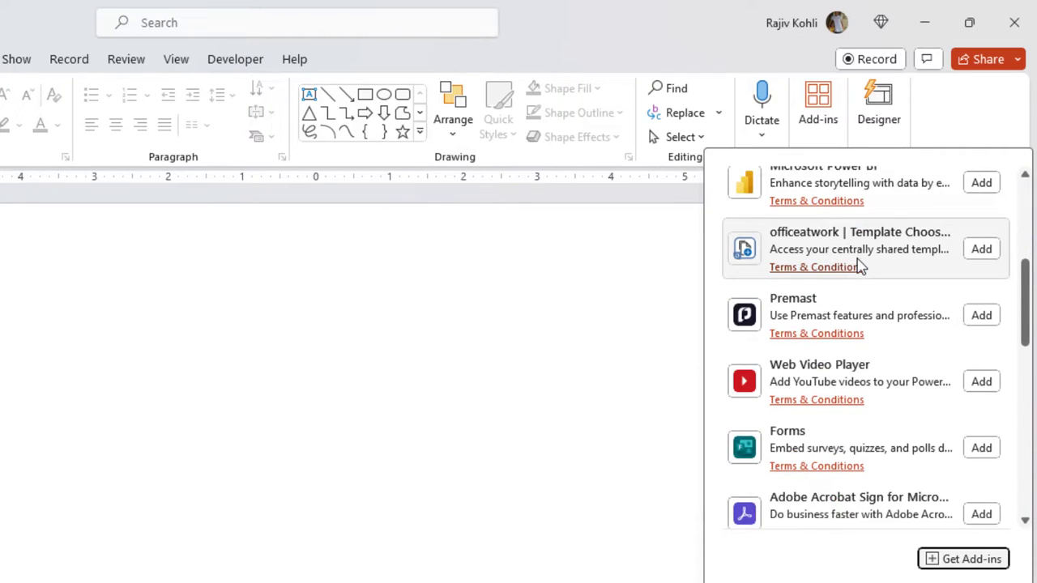
scroll(858, 280, down, 3)
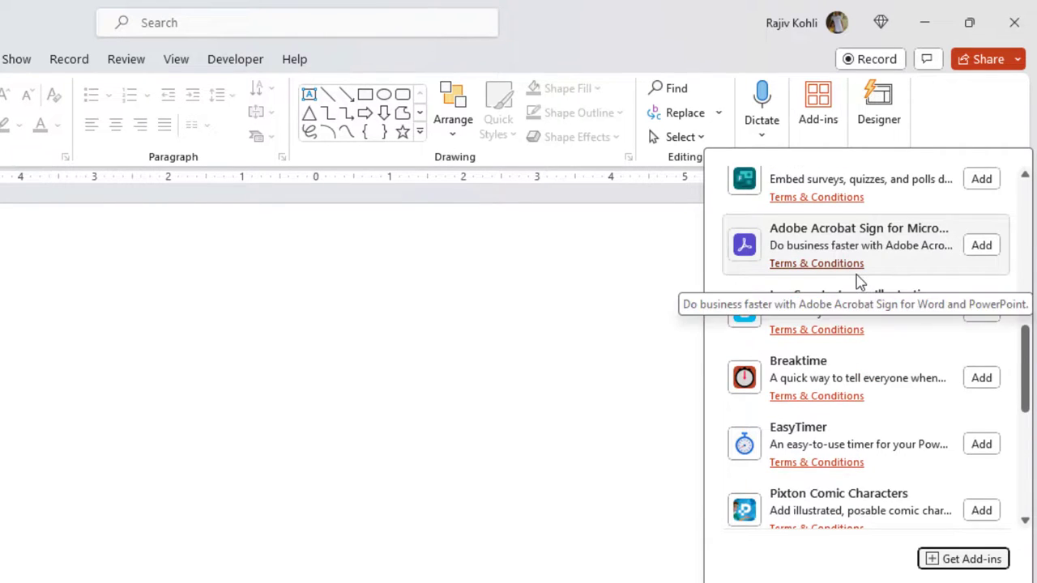
click(998, 562)
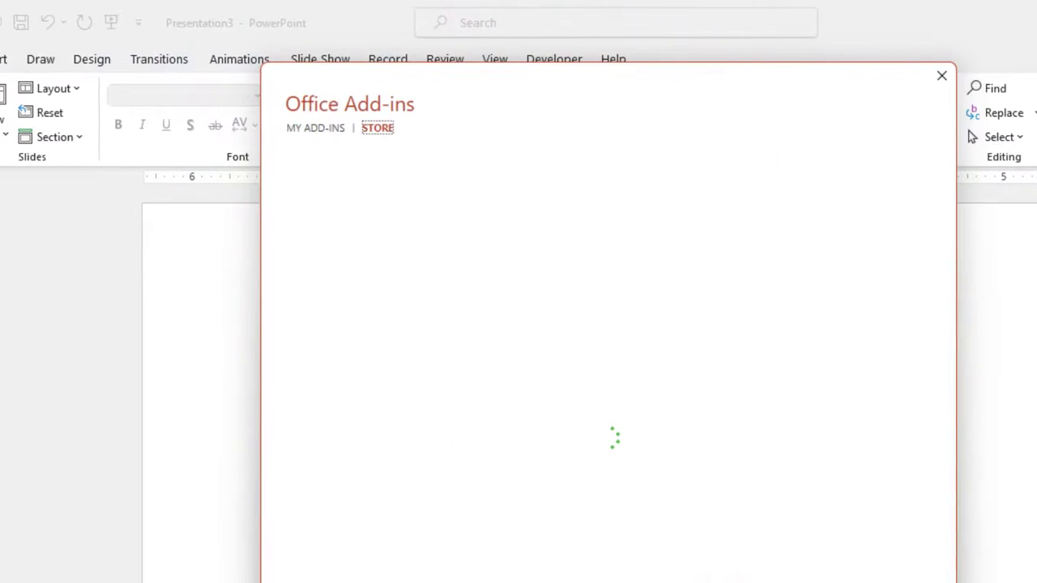
click(368, 210)
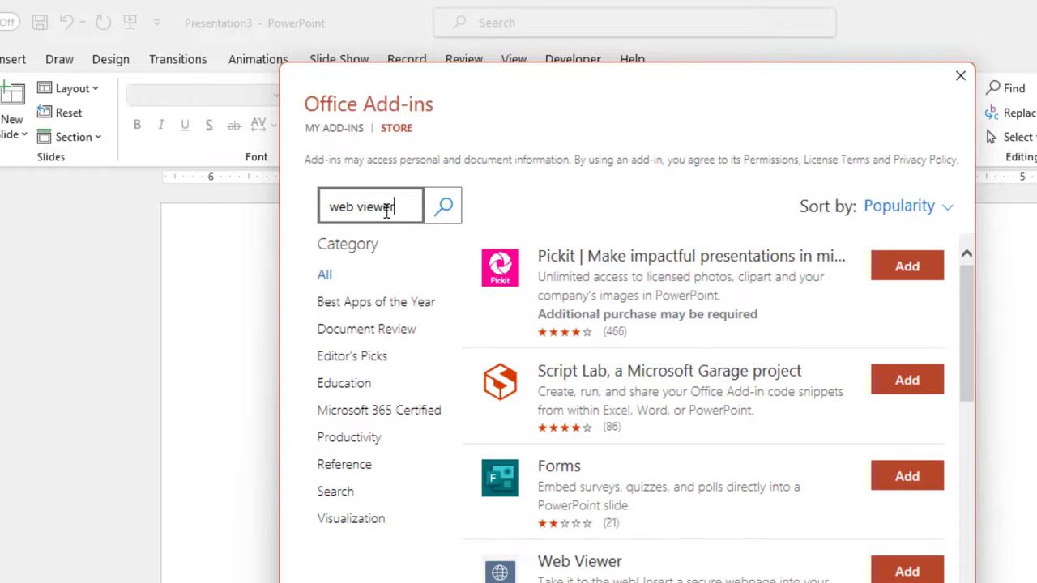
key(Return)
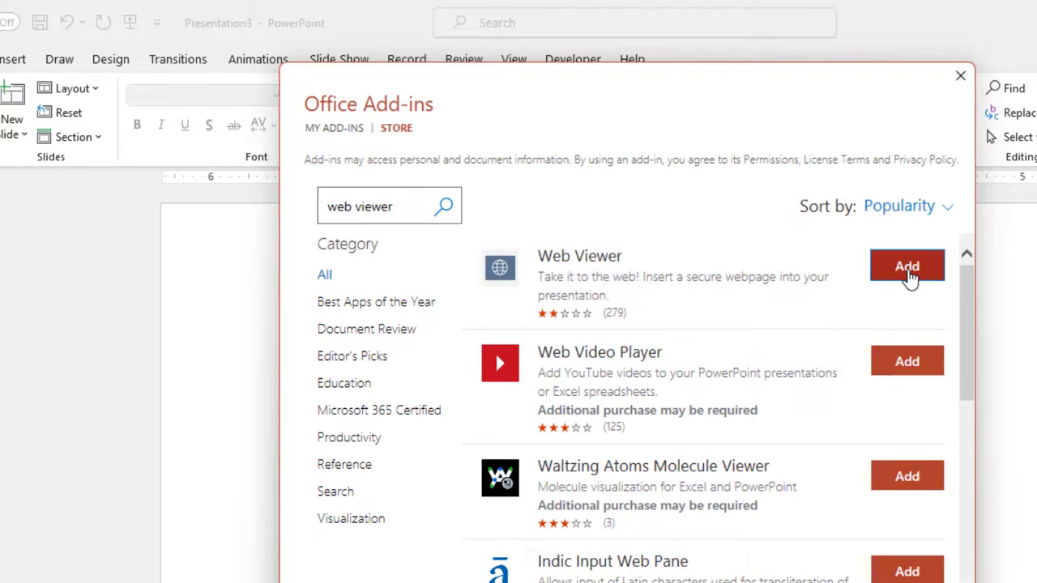
click(908, 276)
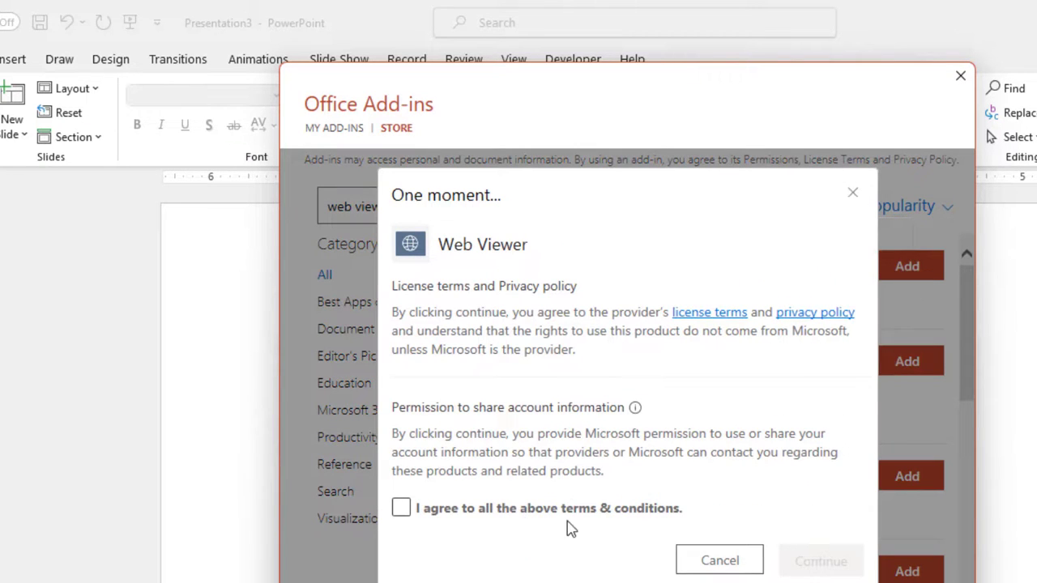
click(403, 510)
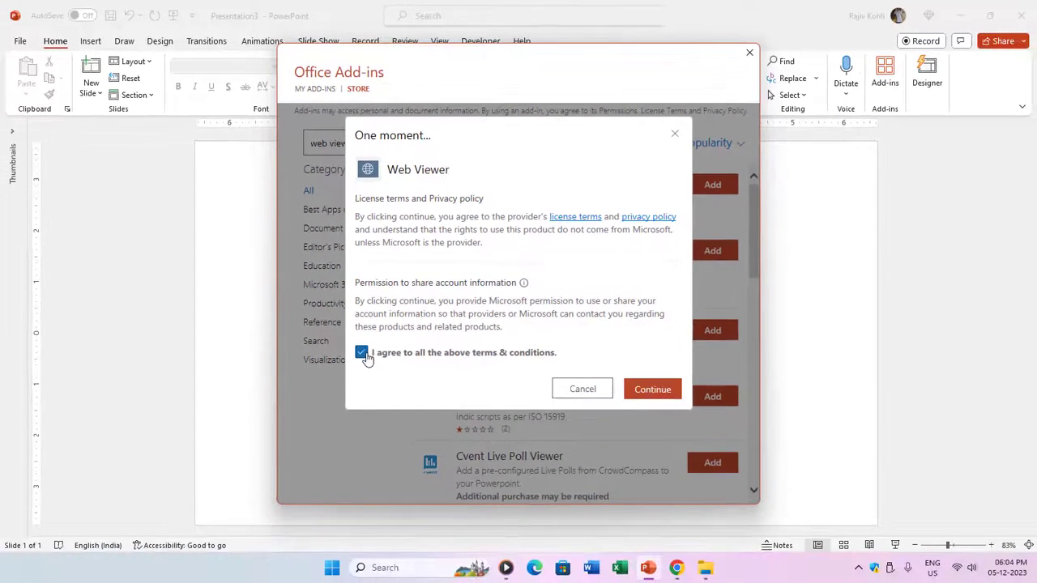
click(651, 390)
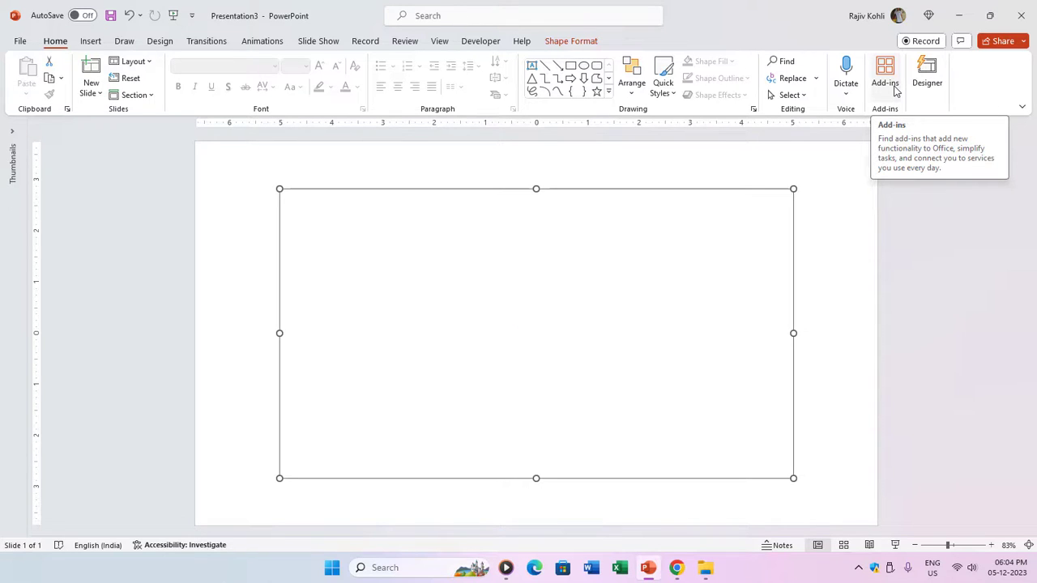
- Confirm Web Viewer is listed under My Add-ins, then cut the empty Web Viewer frame off the slide
click(885, 77)
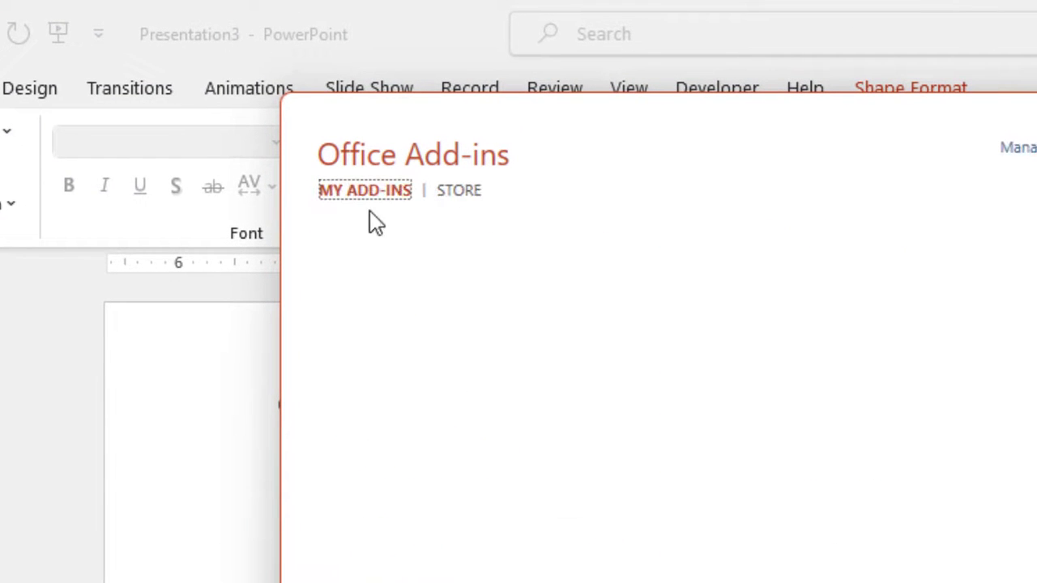
click(568, 258)
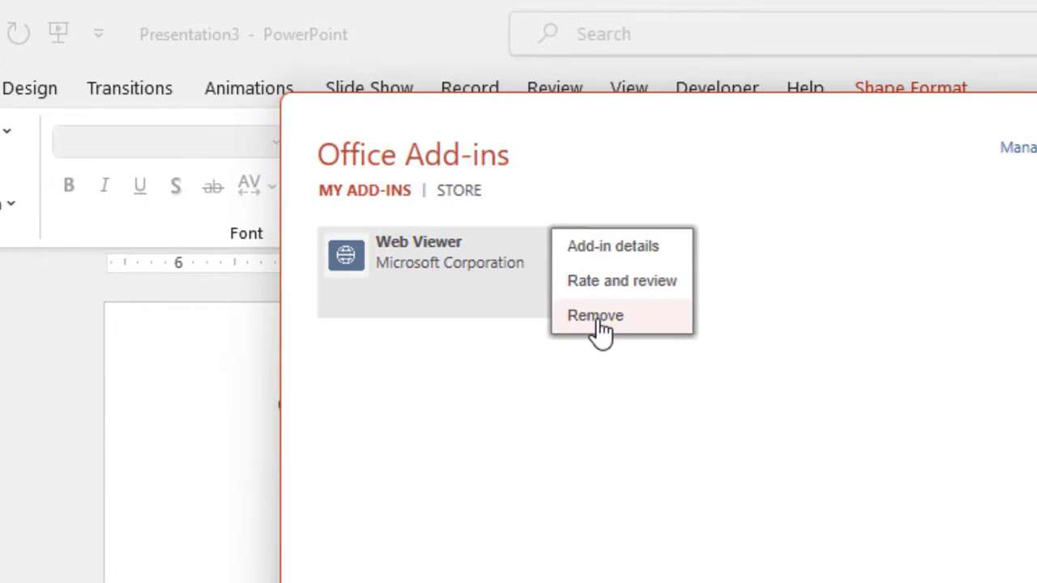
click(922, 73)
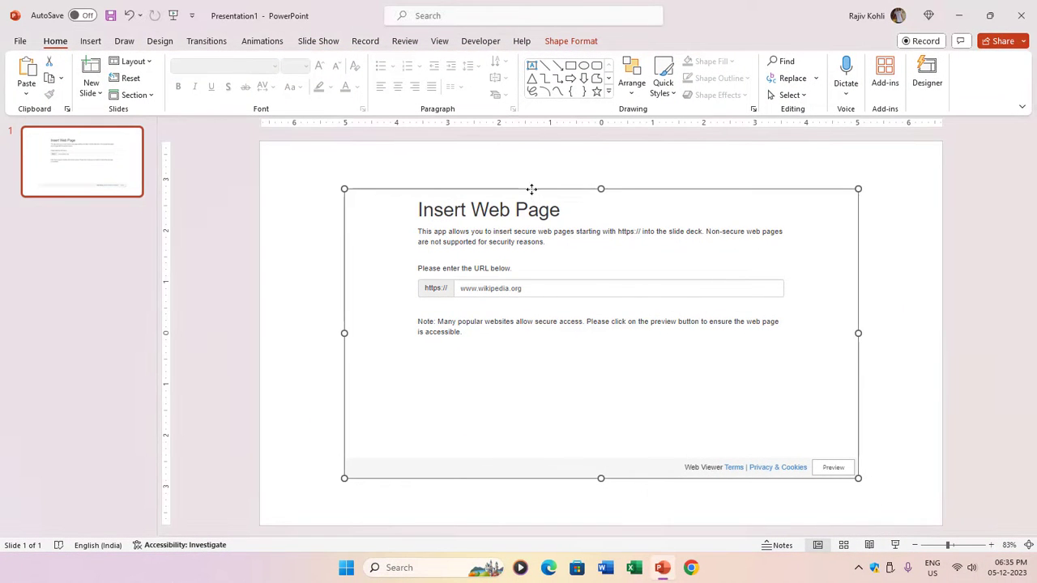
right_click(530, 188)
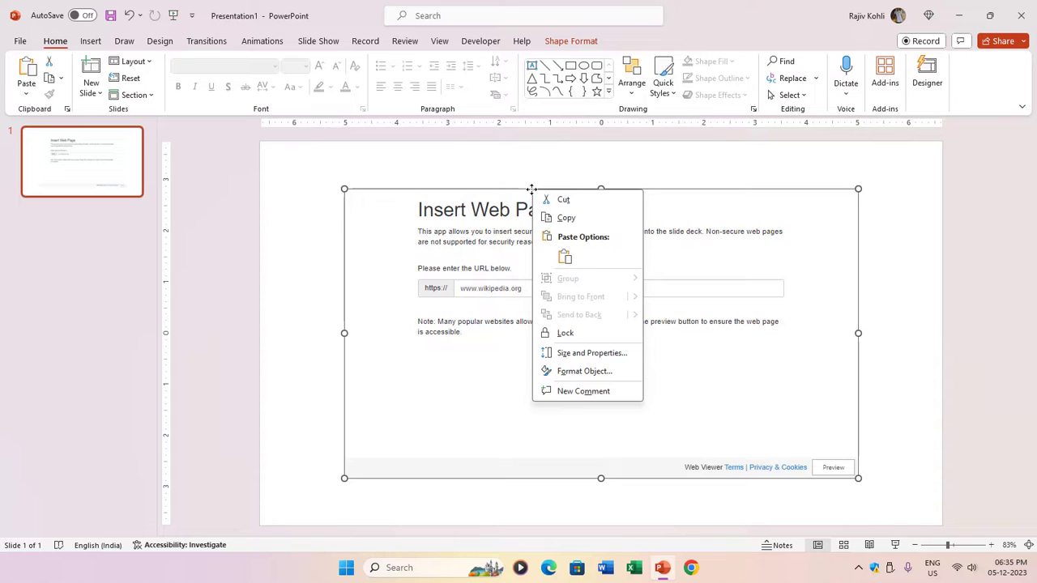
click(560, 202)
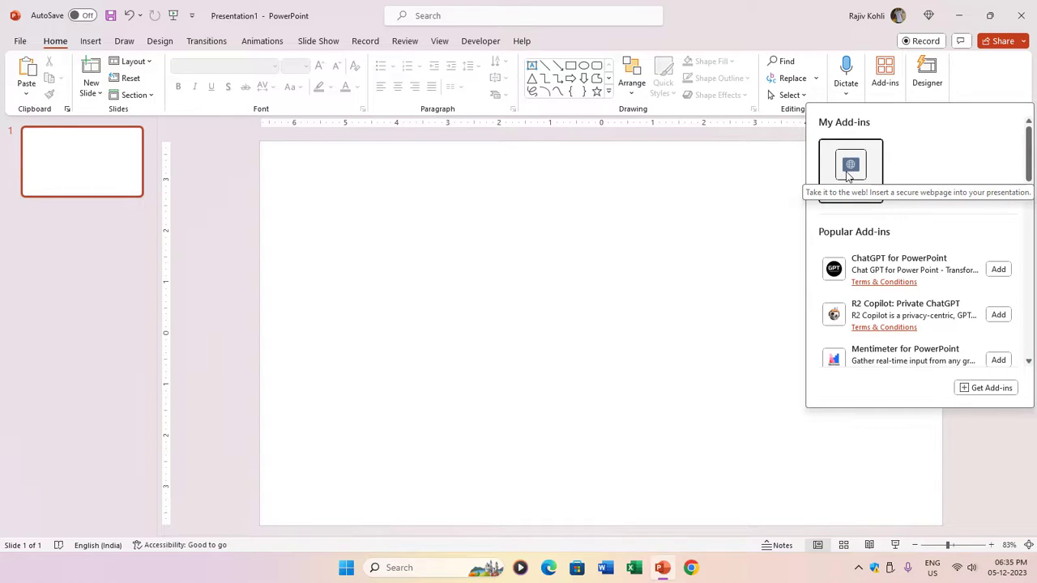
click(850, 170)
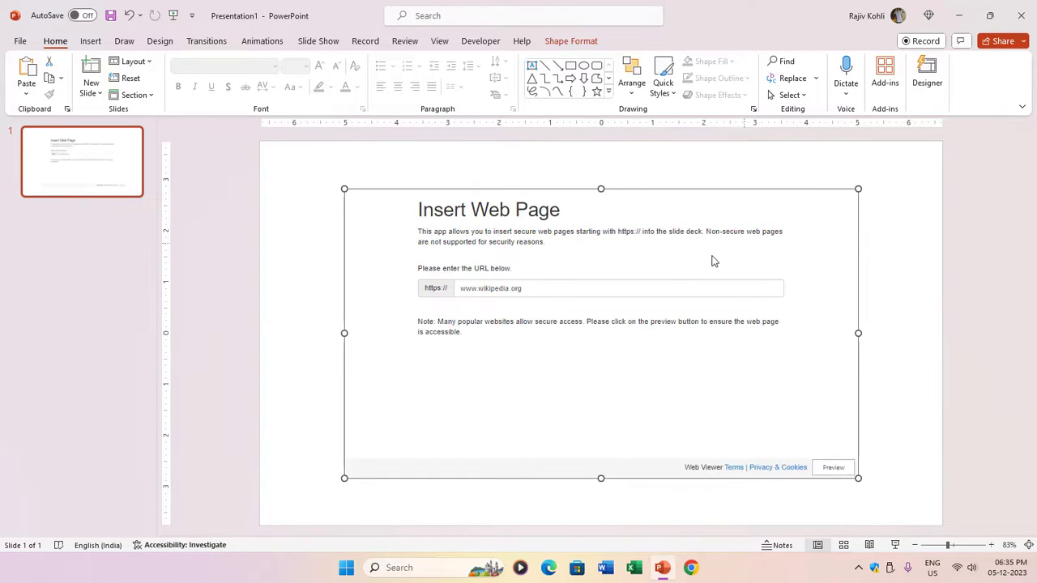
click(608, 293)
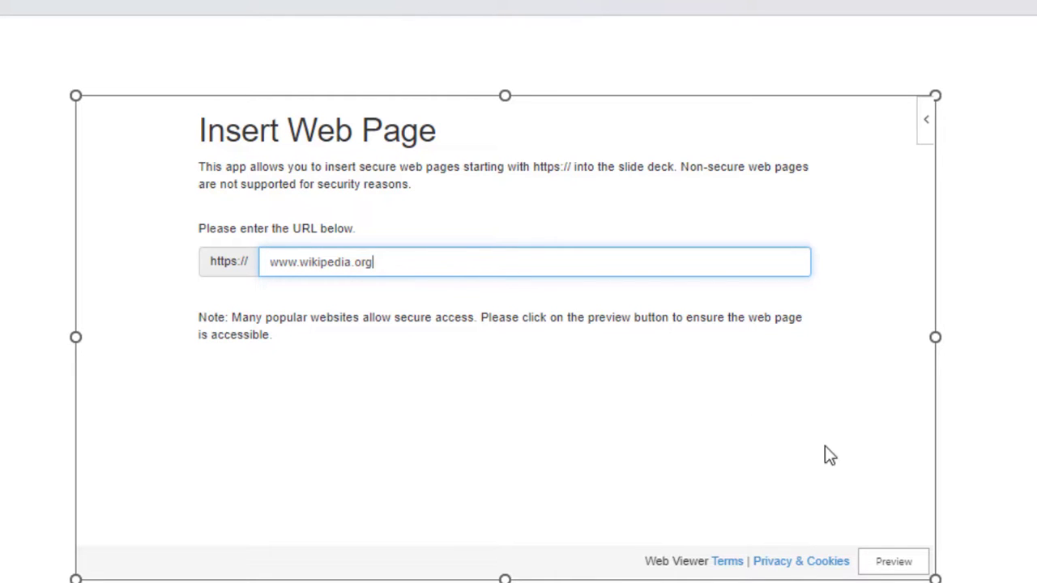
click(913, 564)
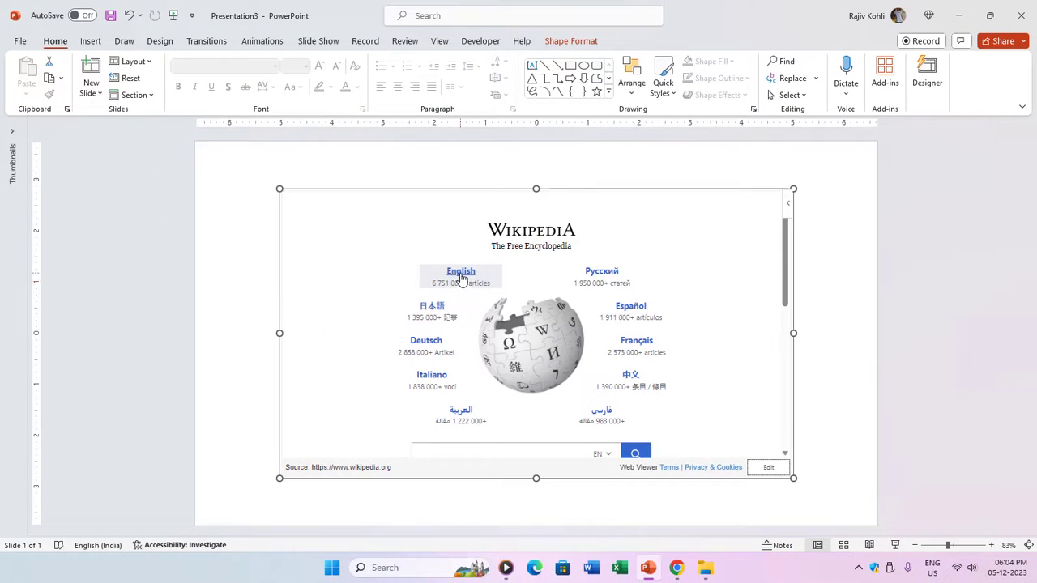
- Open English Wikipedia in the viewer, enlarge the frame, and test it live in a slide show
click(461, 278)
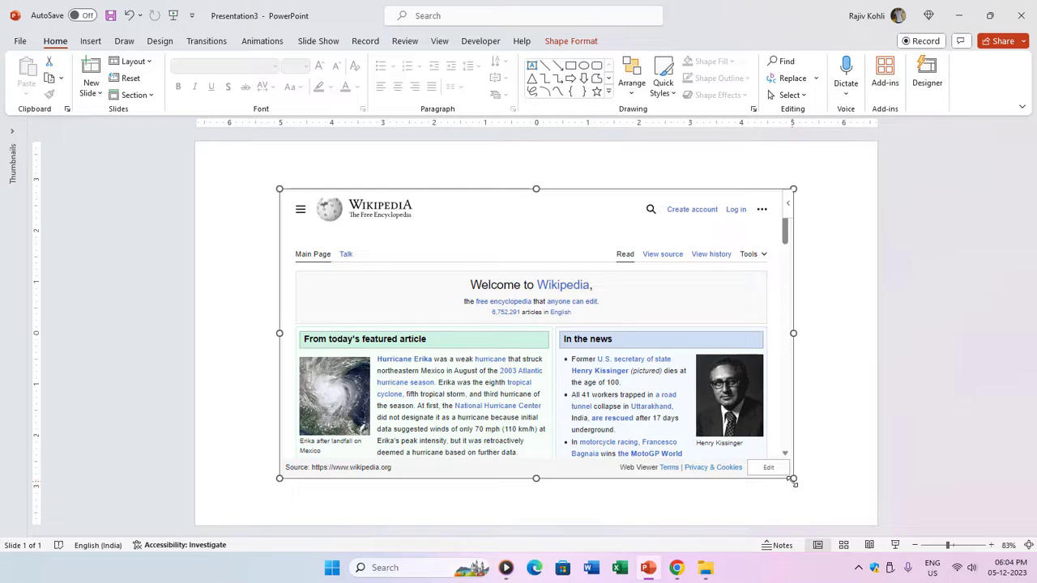
drag(793, 480, 839, 508)
key(F5)
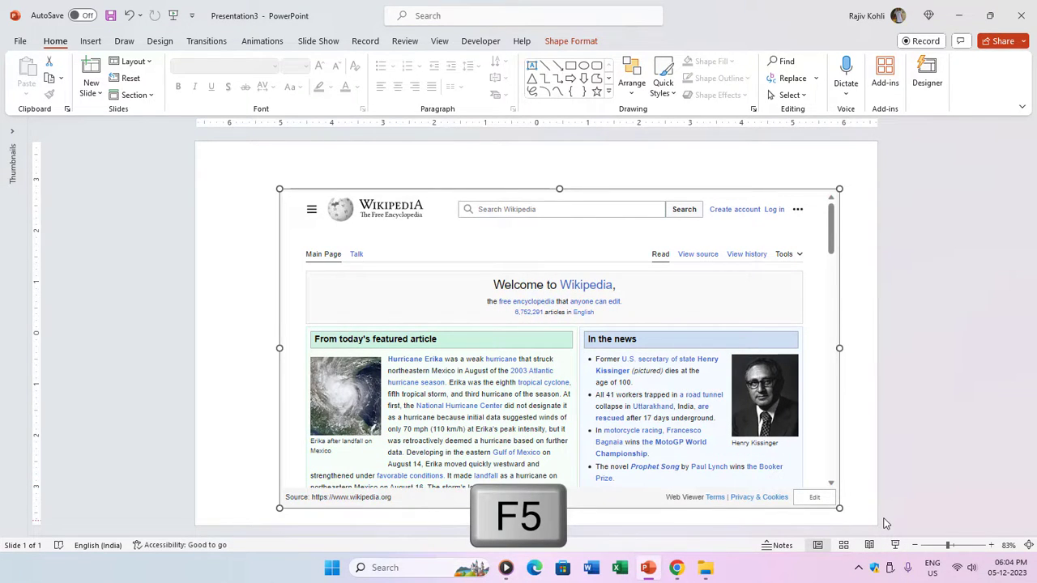
key(shift+F5)
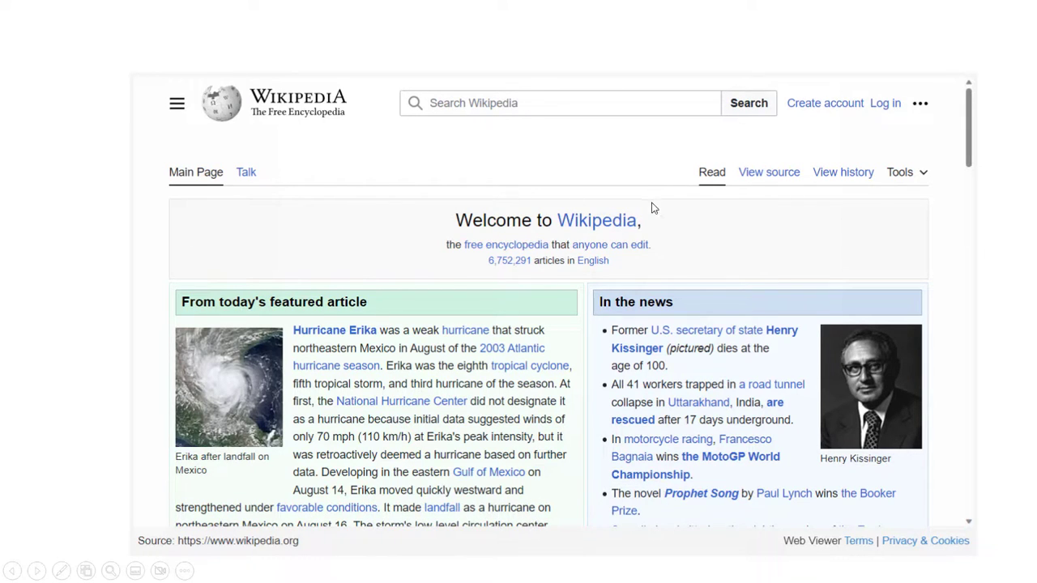
drag(971, 121, 684, 25)
key(Escape)
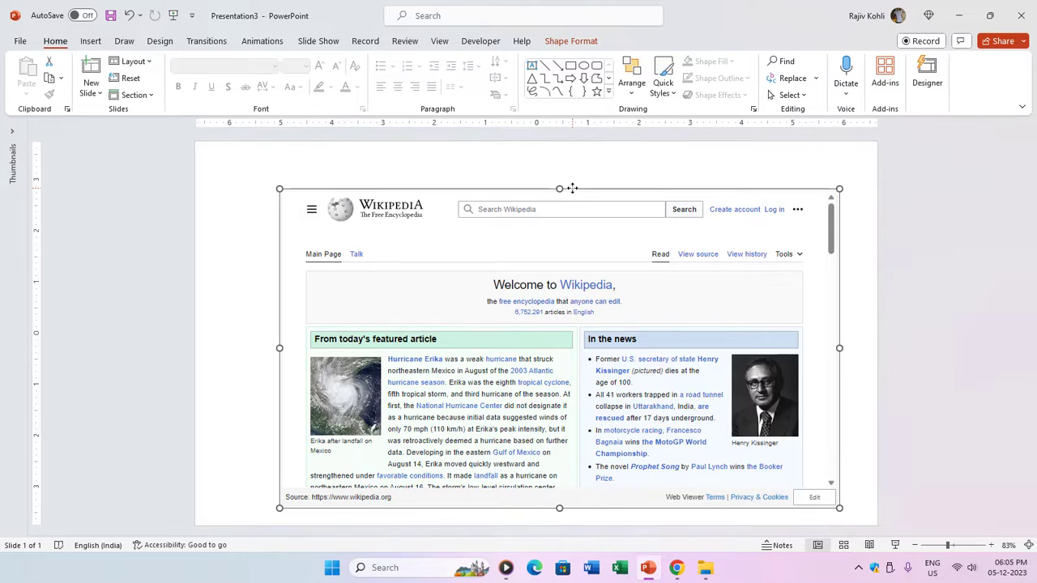
- Delete the Wikipedia viewer and copy the CodePen demo page address from Chrome
key(Delete)
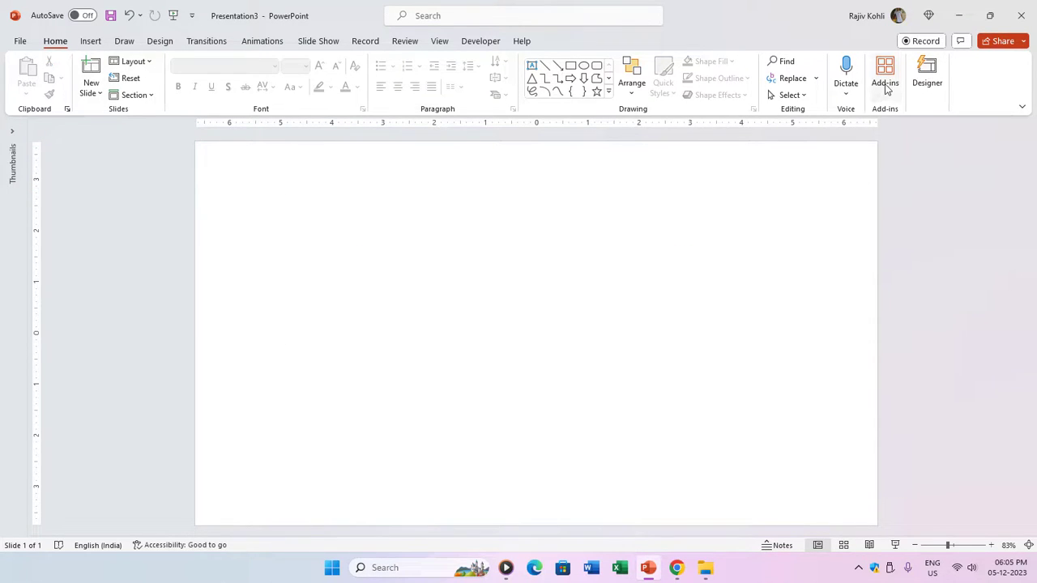
click(676, 568)
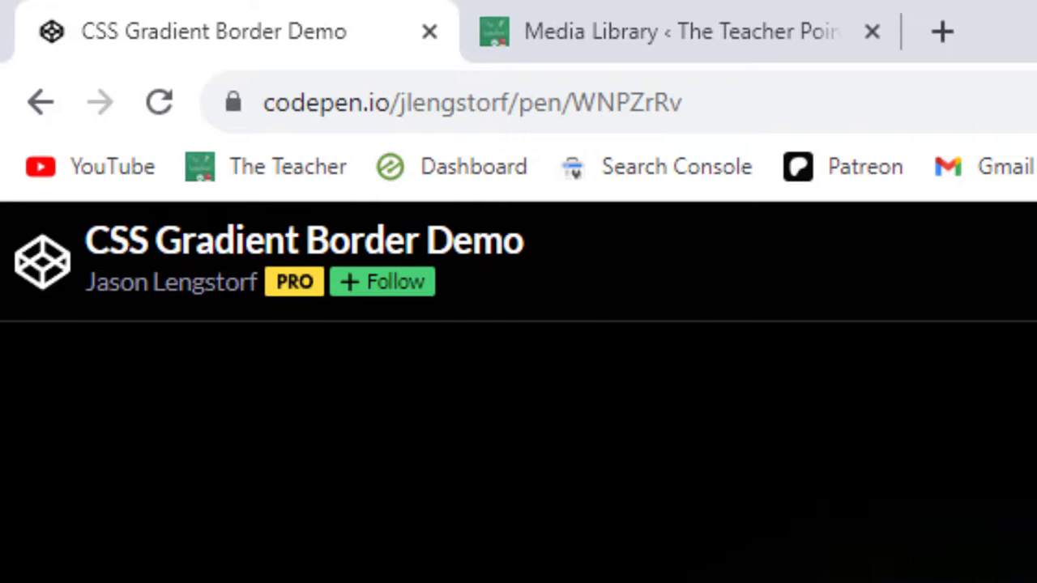
click(618, 125)
key(ctrl+c)
key(alt+Tab)
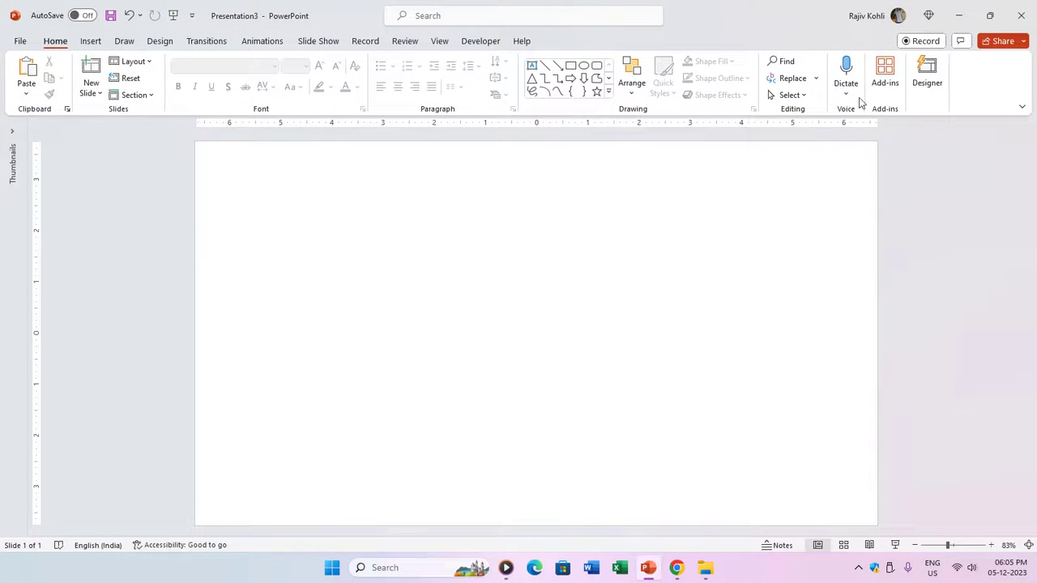
click(884, 81)
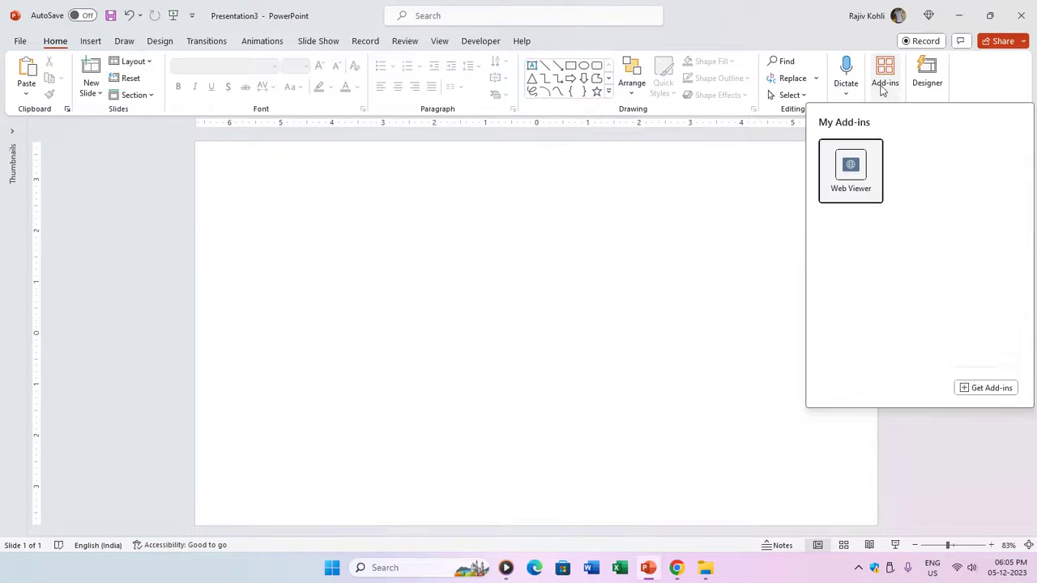
click(850, 166)
click(467, 279)
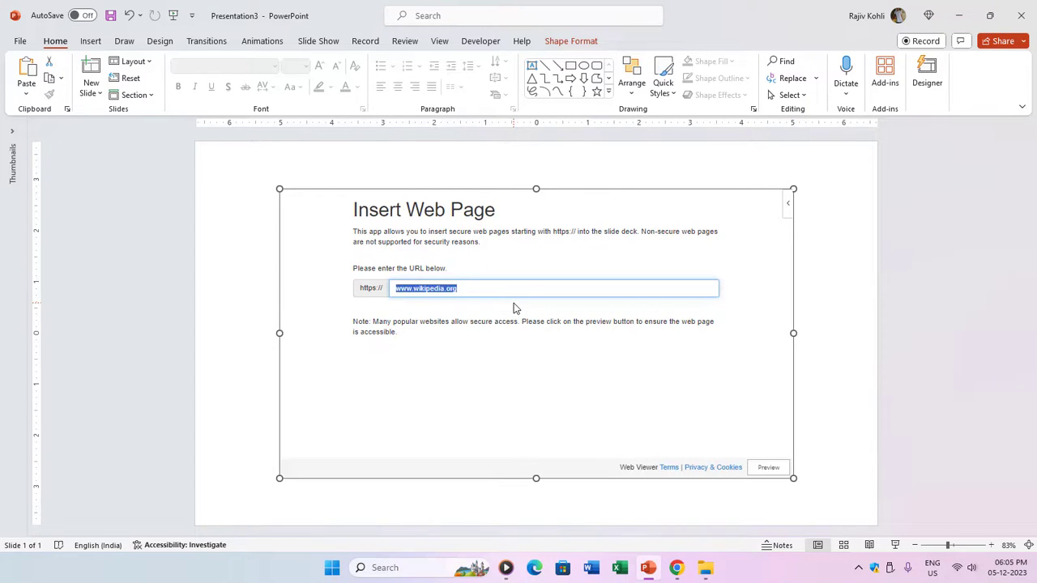
key(ctrl+v)
key(ctrl+shift+Right)
key(Delete)
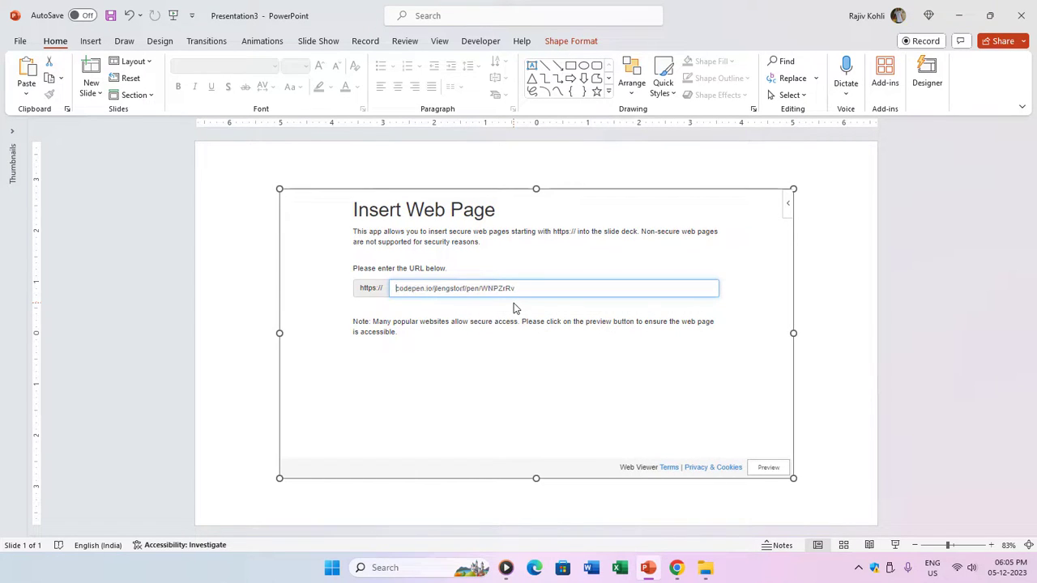
click(769, 468)
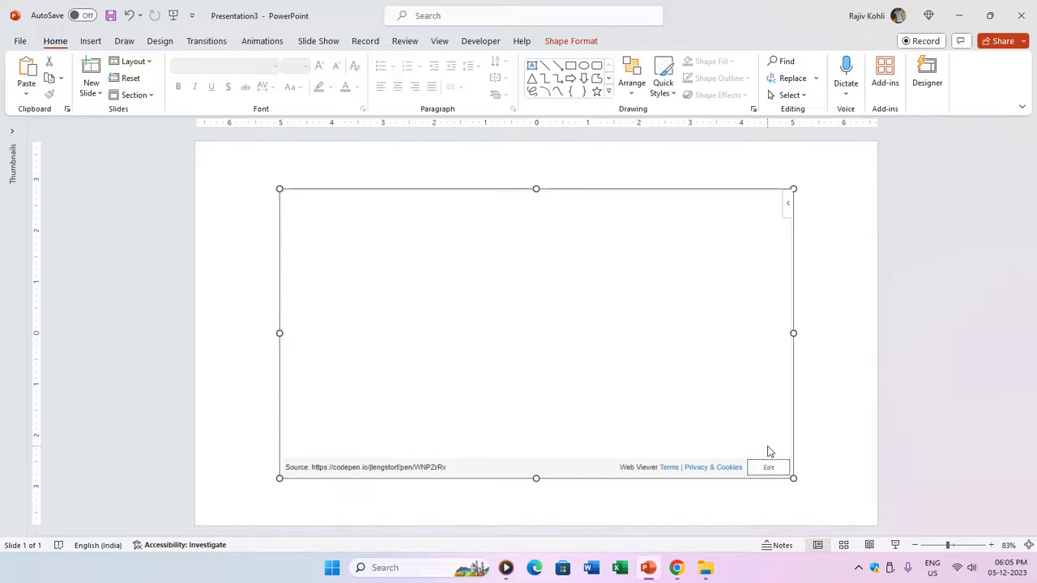
scroll(612, 332, down, 4)
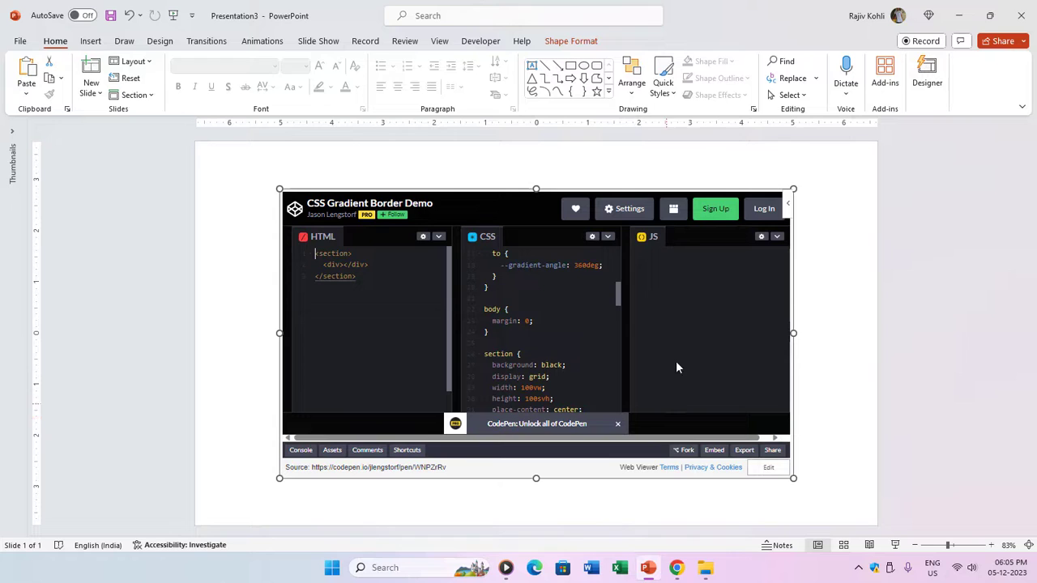
click(675, 211)
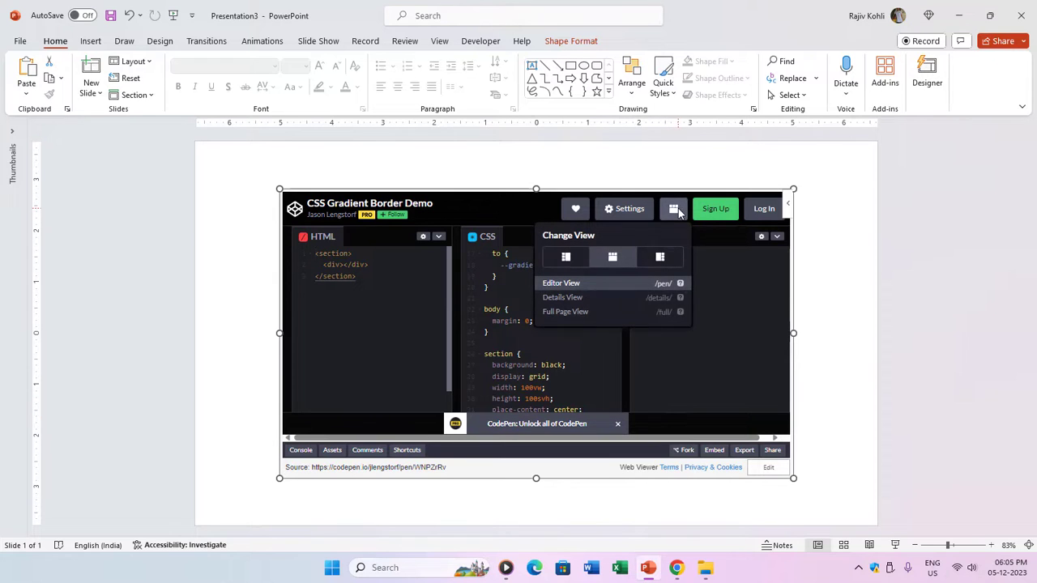
- Switch the CodePen embed to Full Page View so the rainbow-glowing box animates
click(565, 313)
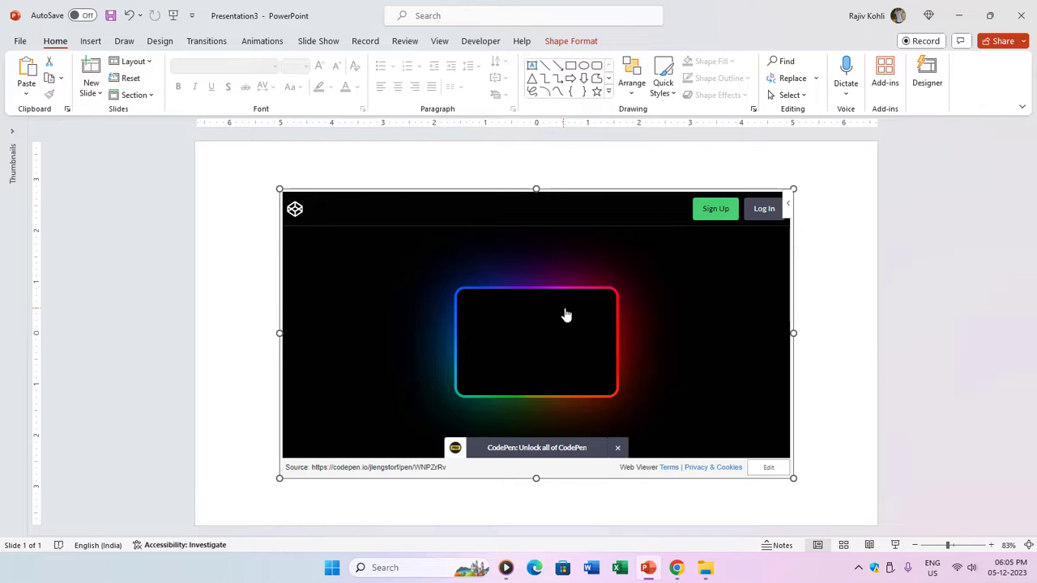
mouse_move(615, 300)
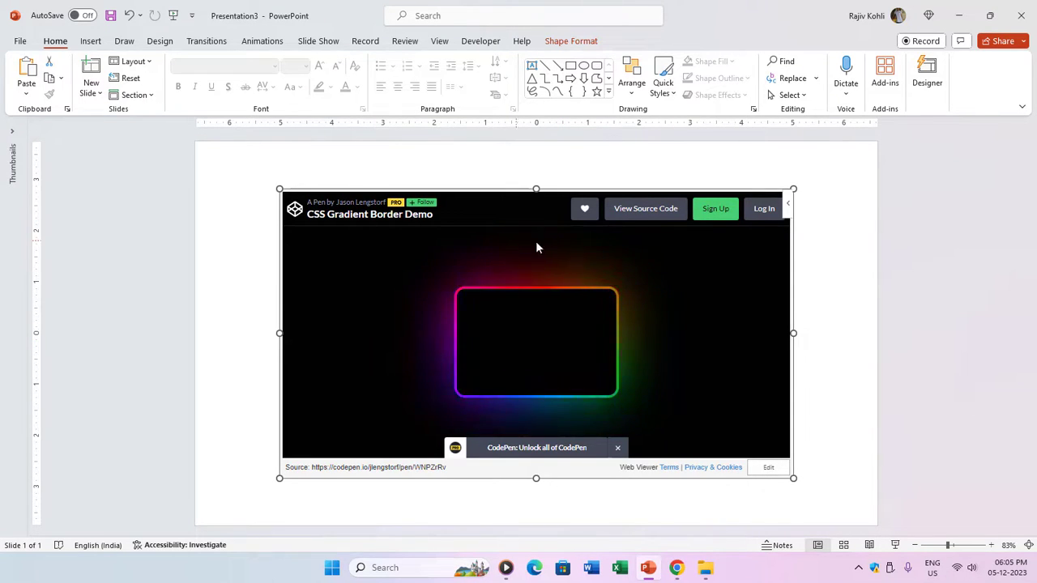
scroll(587, 314, down, 2)
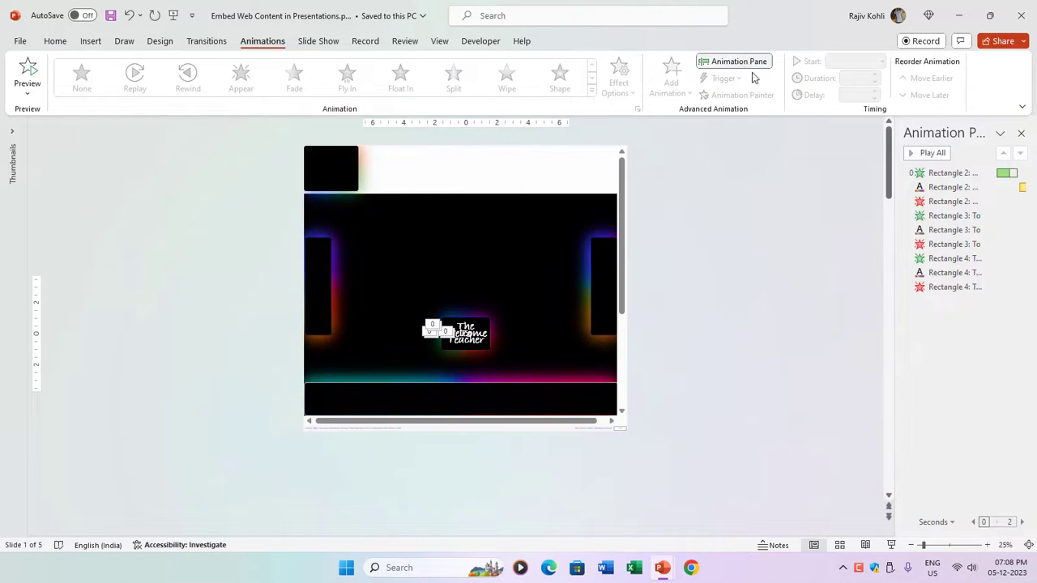
- Widen the Animation Pane to reveal timing bars for the Rectangle 2, 3 and 4 effects
drag(894, 244, 658, 251)
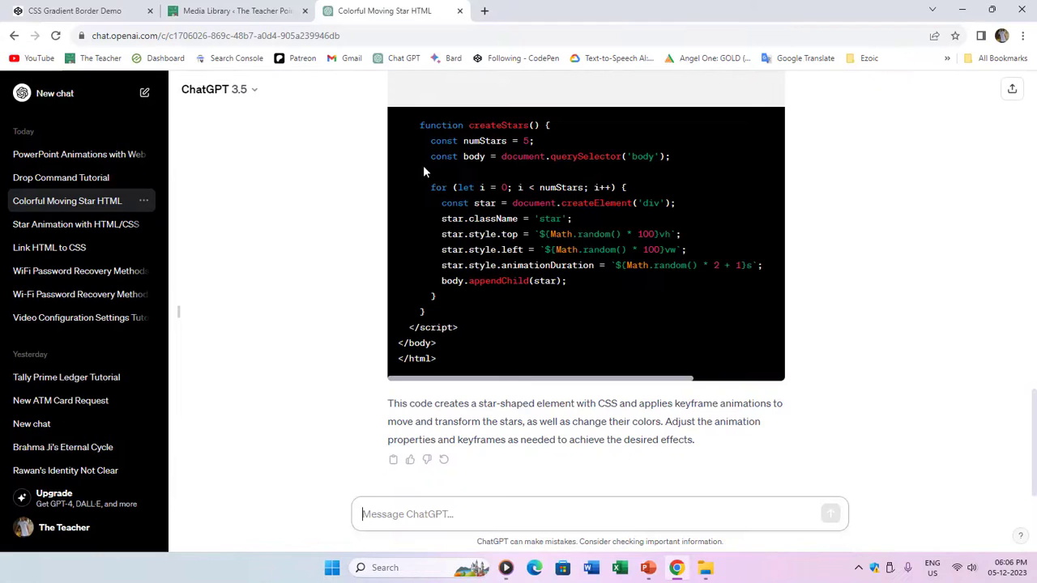
- Review ChatGPT's HTML answer for five moving, colour-changing stars and copy its code
scroll(670, 125, up, 10)
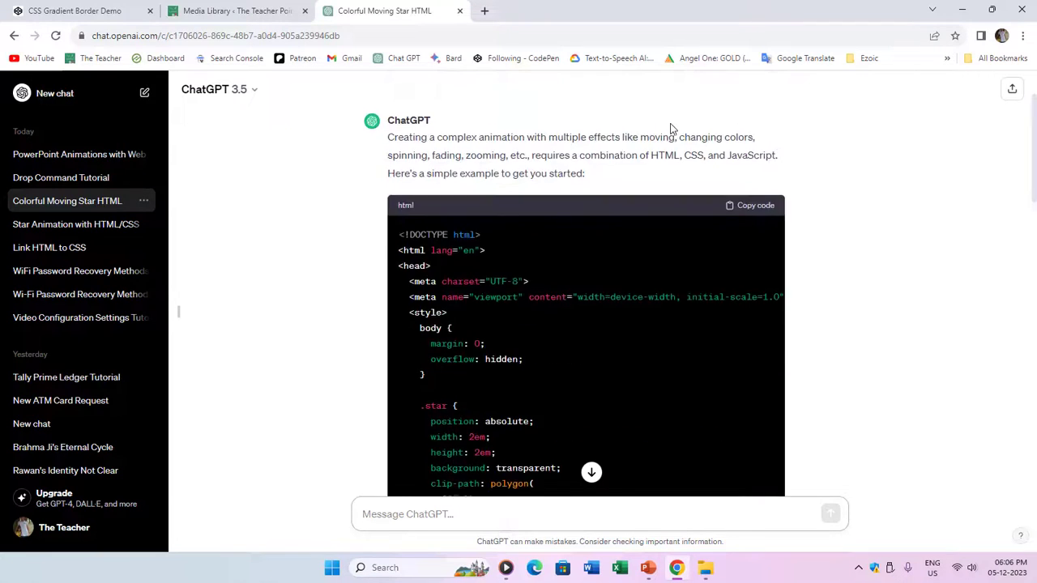
scroll(670, 129, up, 2)
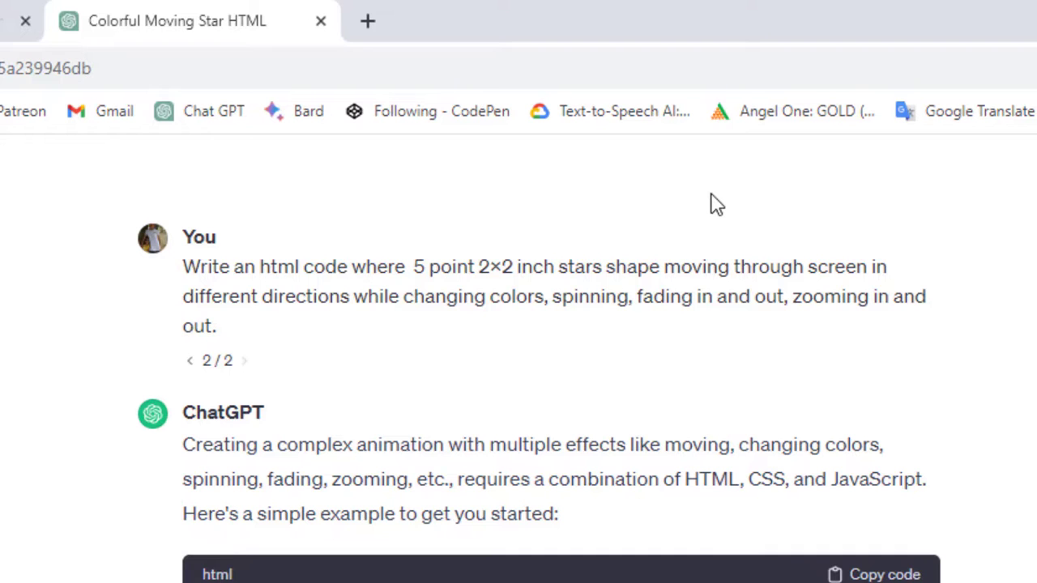
scroll(470, 445, down, 8)
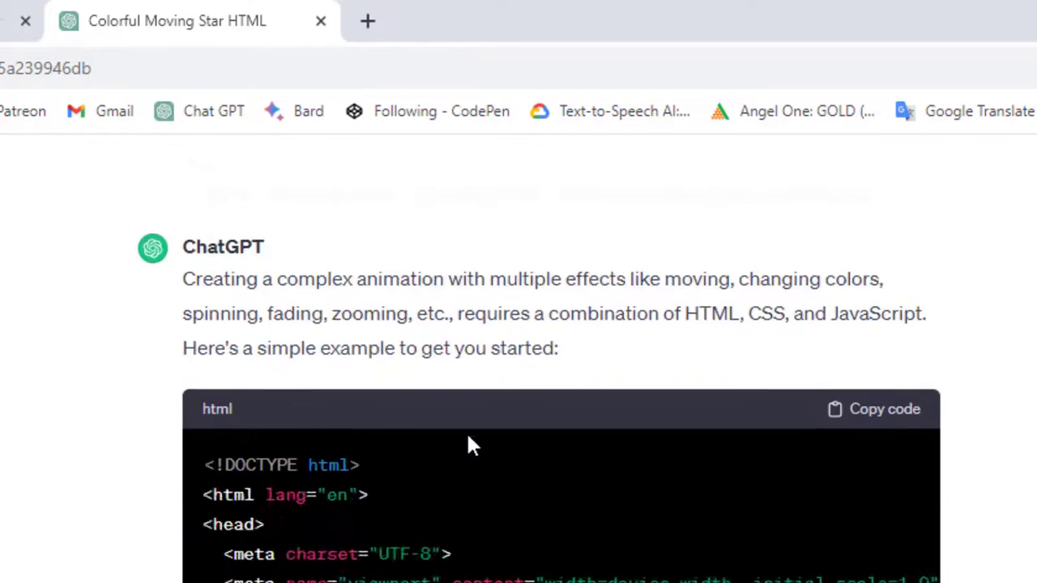
scroll(437, 377, down, 15)
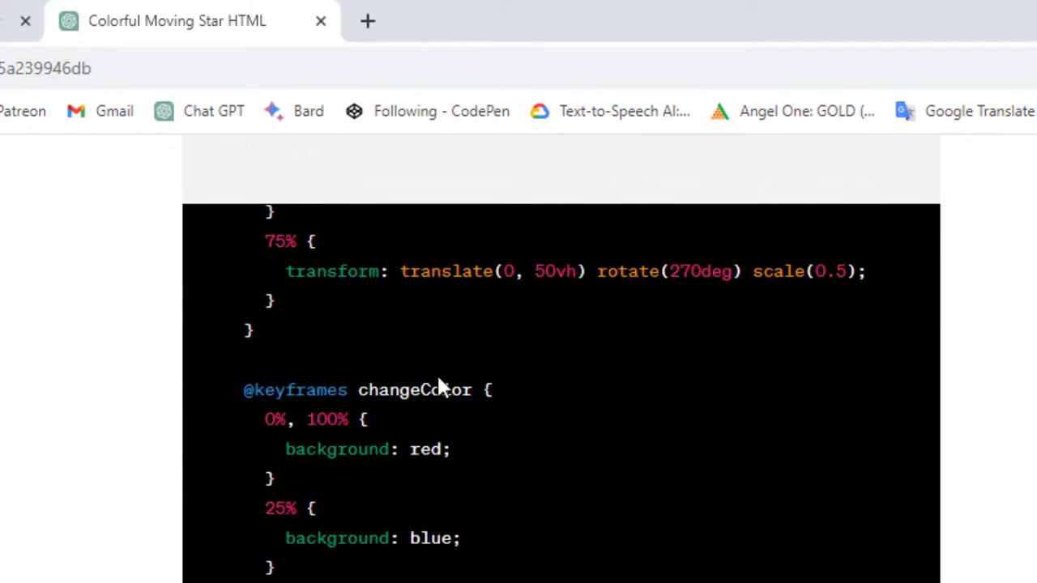
scroll(437, 374, down, 3)
scroll(467, 316, up, 15)
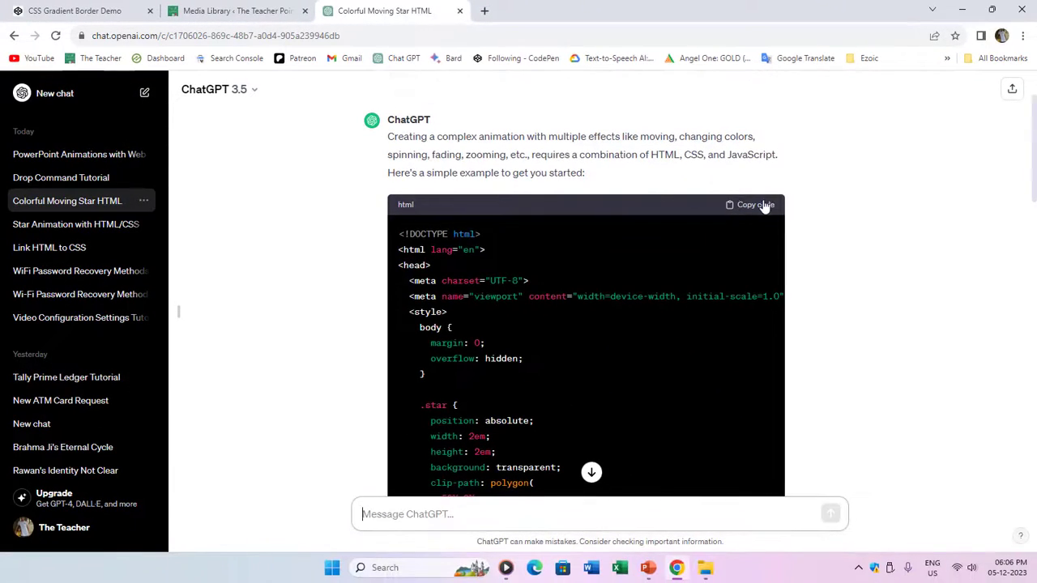
click(765, 206)
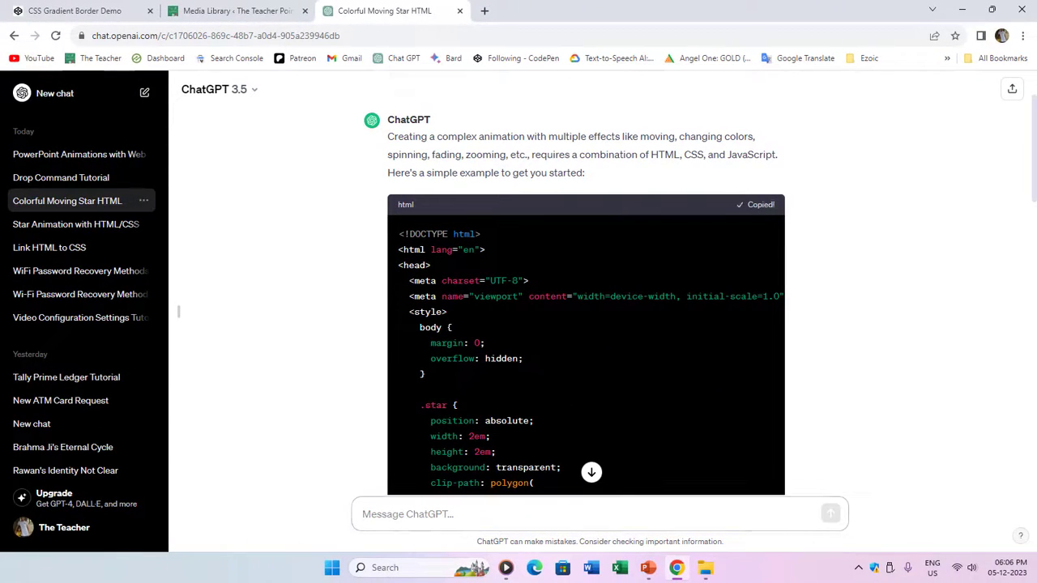
key(super+r)
- Save the stars code from Notepad as starsanimation.html in the Web Viewer folder
click(109, 525)
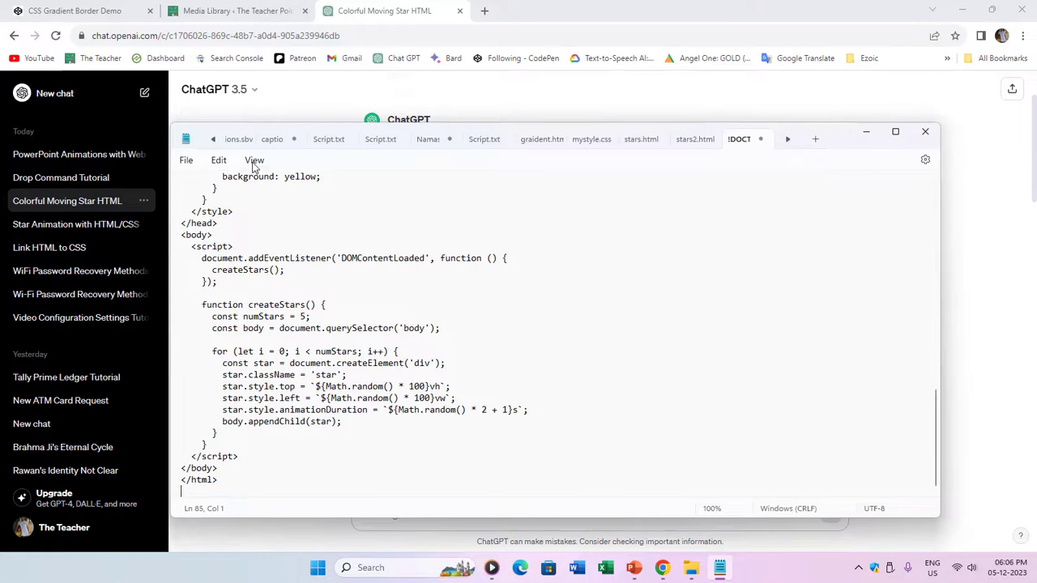
click(197, 159)
click(208, 246)
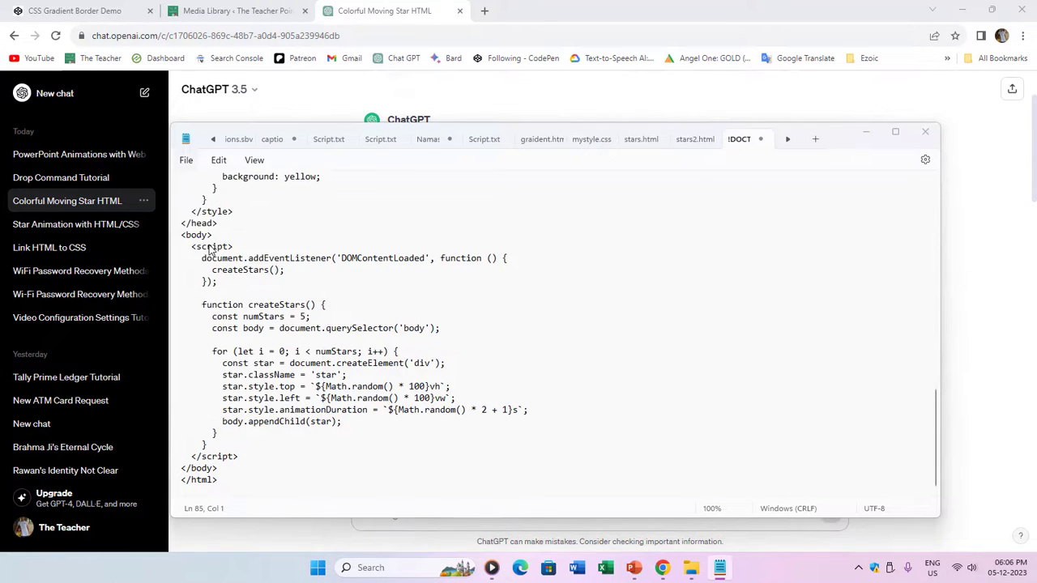
text(starsanimation.html)
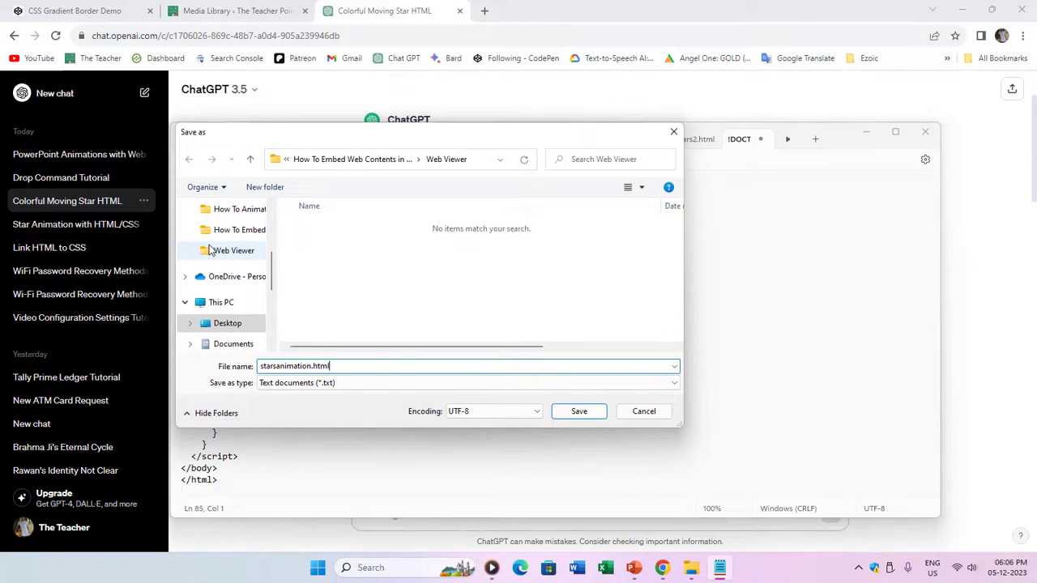
key(Return)
- In File Explorer, browse via Desktop and This PC into the Web Viewer folder
mouse_move(691, 567)
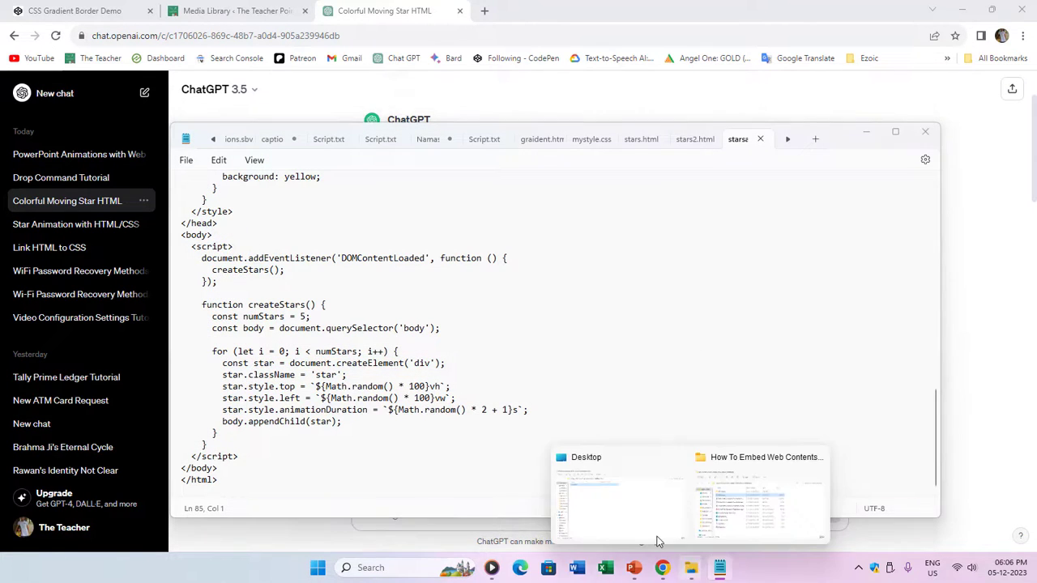
click(742, 495)
click(129, 122)
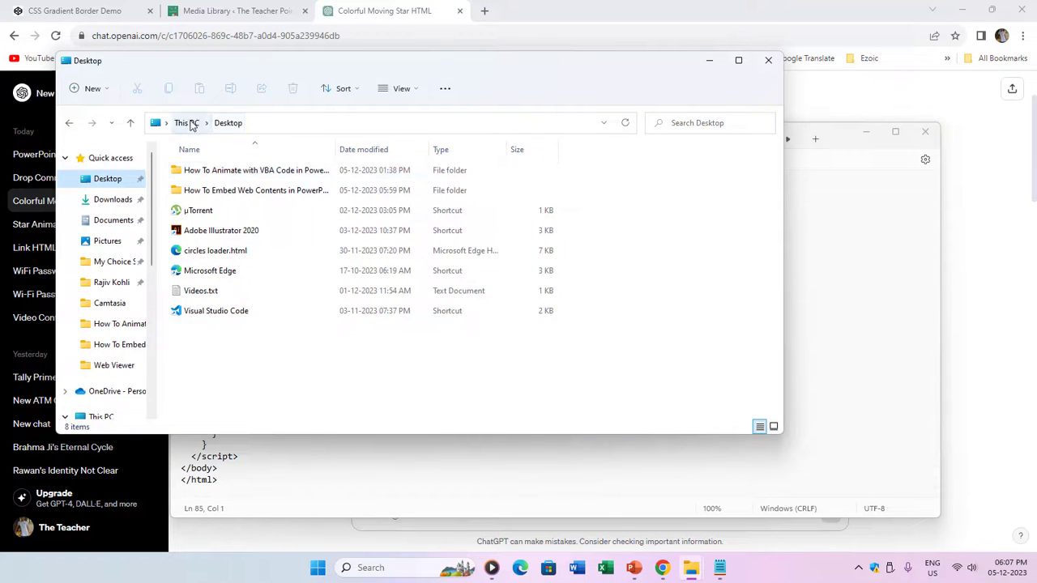
click(178, 121)
click(70, 123)
click(70, 122)
double_click(219, 171)
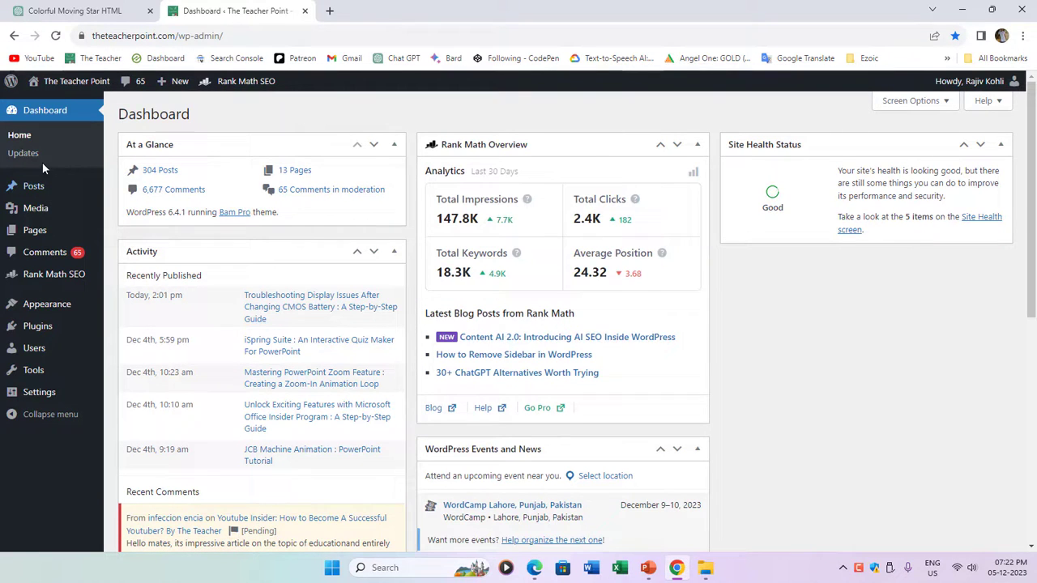
- Upload starsanimation.html to the WordPress media library and copy its file URL
mouse_move(36, 214)
click(150, 234)
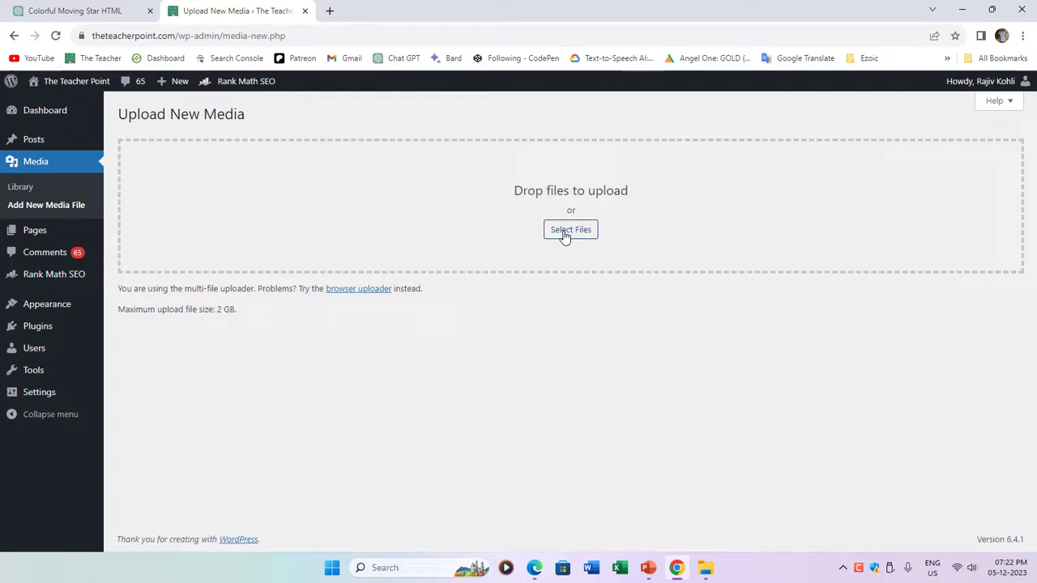
click(570, 231)
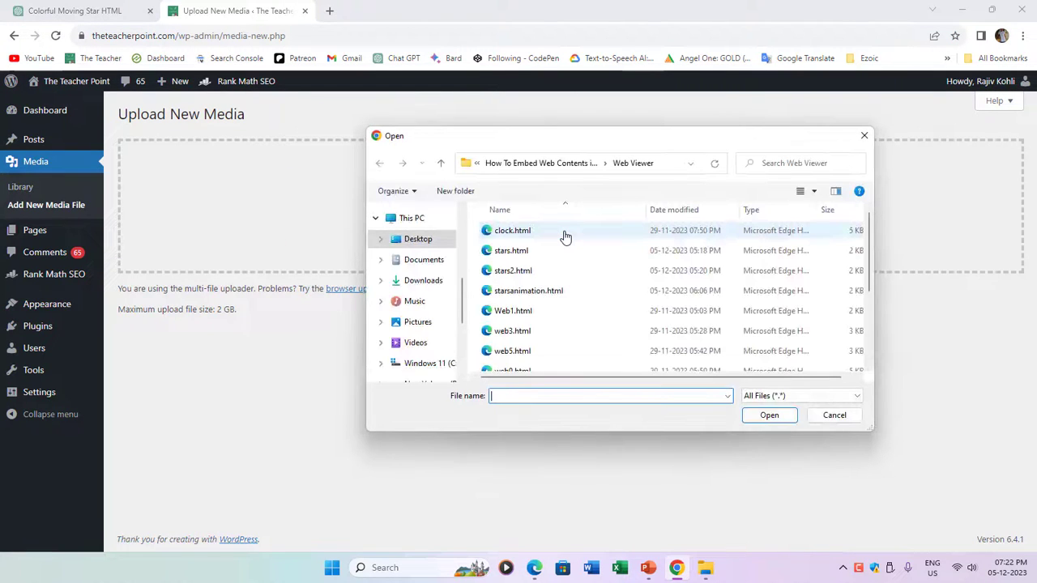
double_click(529, 290)
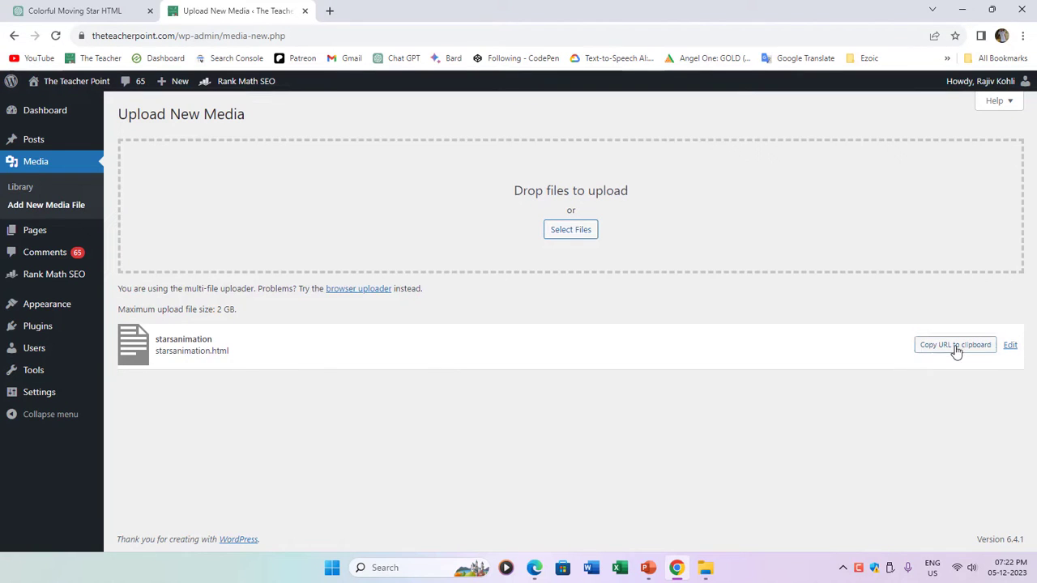
click(952, 346)
- In Presentation1, replace the Web Viewer's Wikipedia address with the starsanimation.html URL and preview the red stars
mouse_move(642, 571)
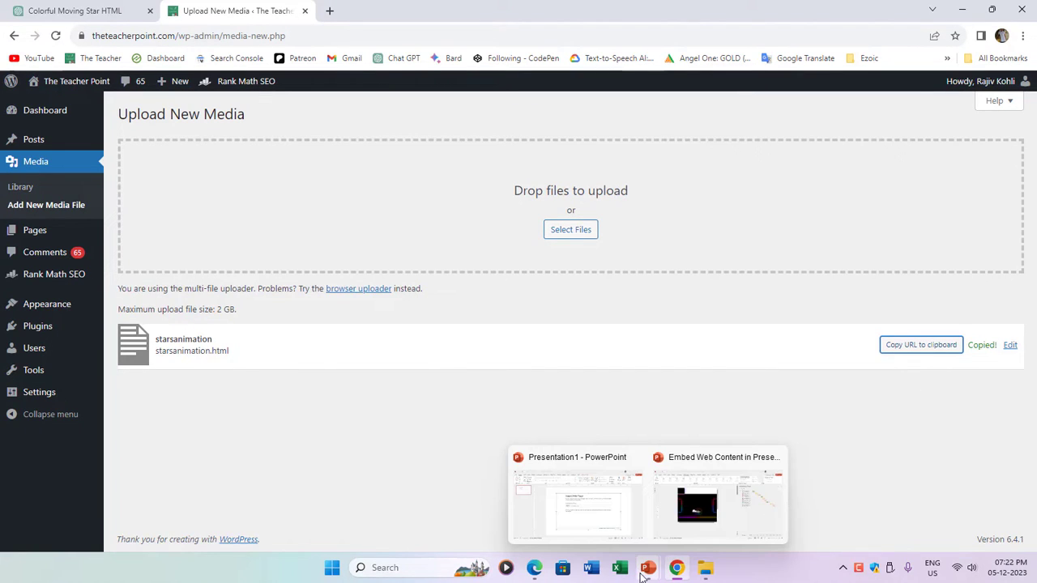
click(616, 522)
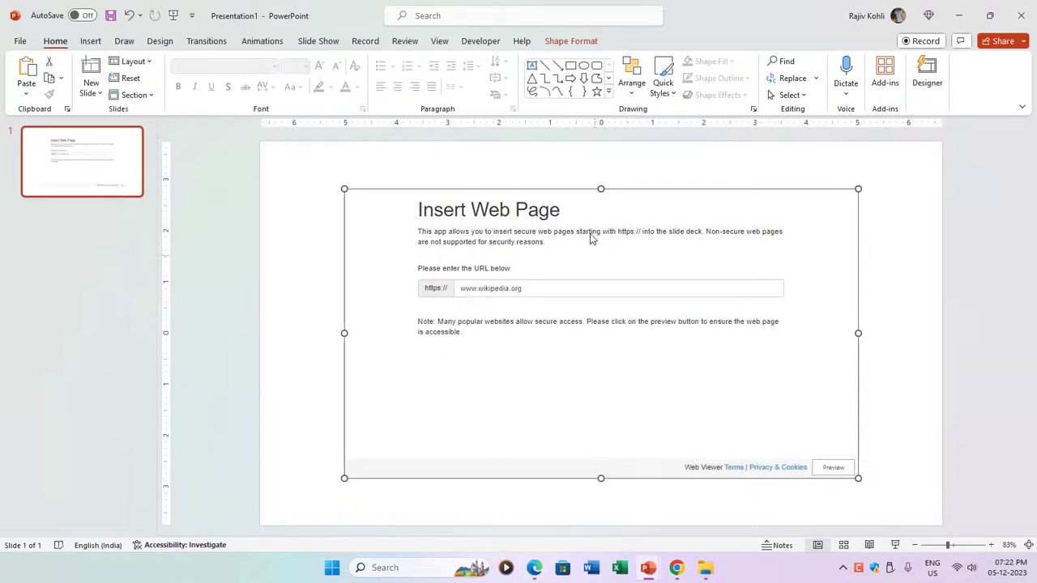
right_click(571, 190)
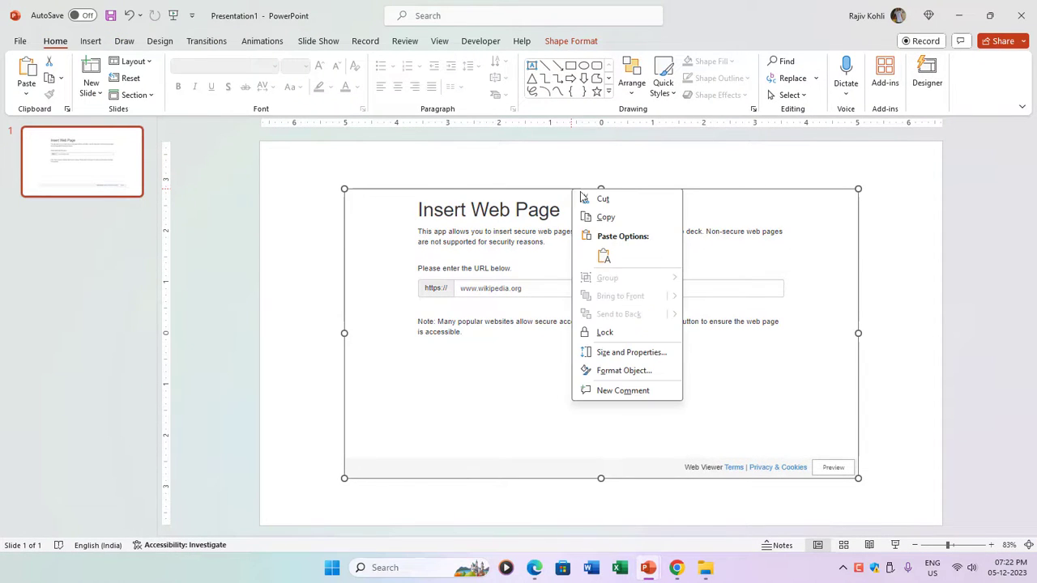
click(538, 292)
key(ctrl+a)
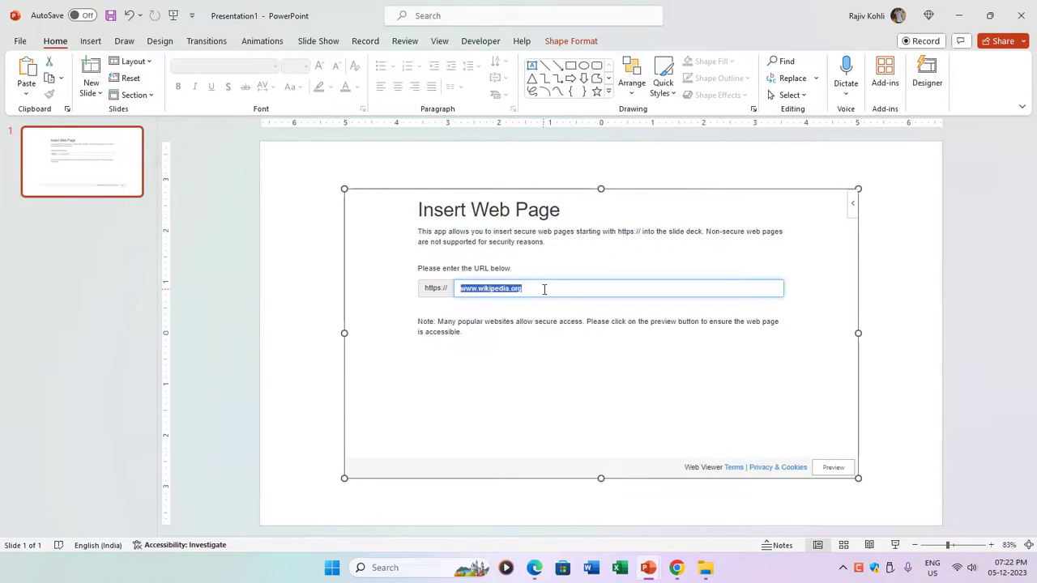
key(ctrl+v)
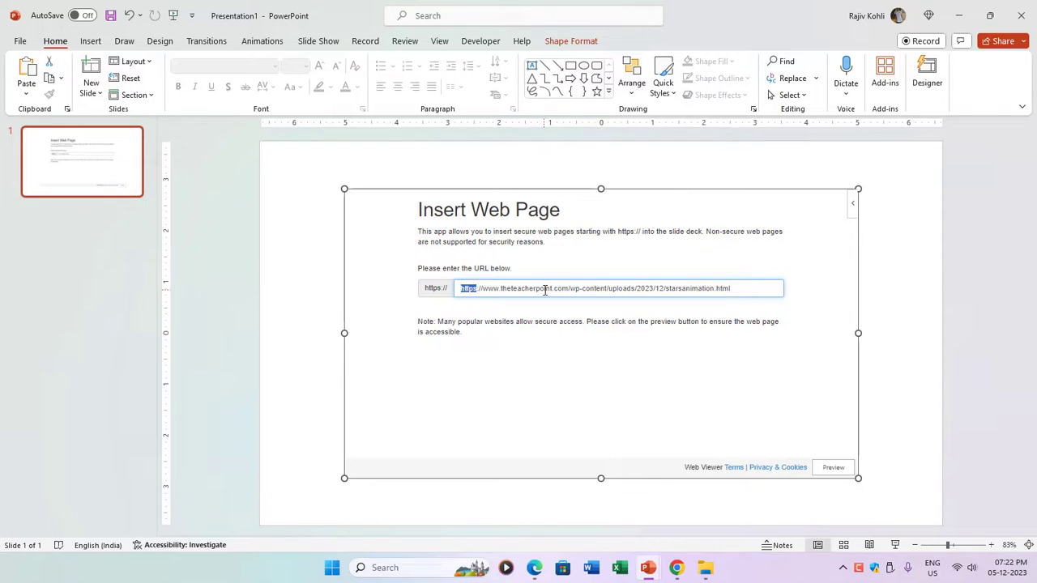
key(BackSpace)
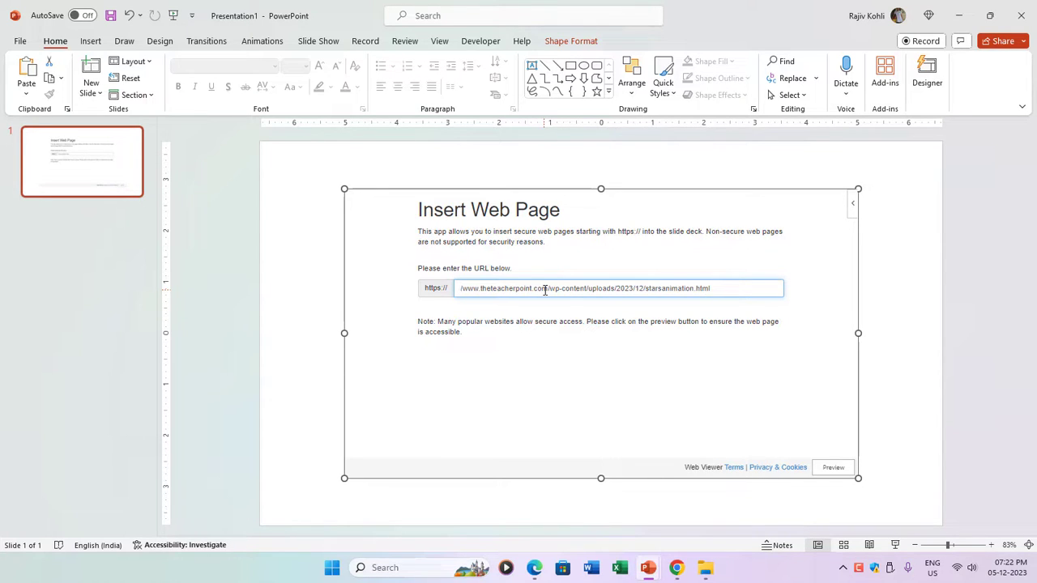
key(BackSpace)
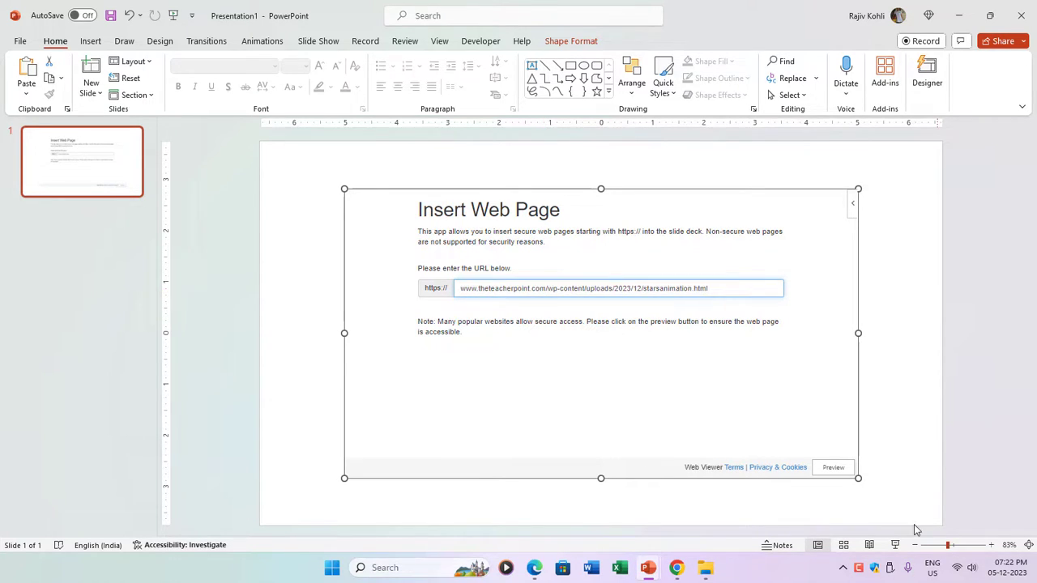
click(839, 473)
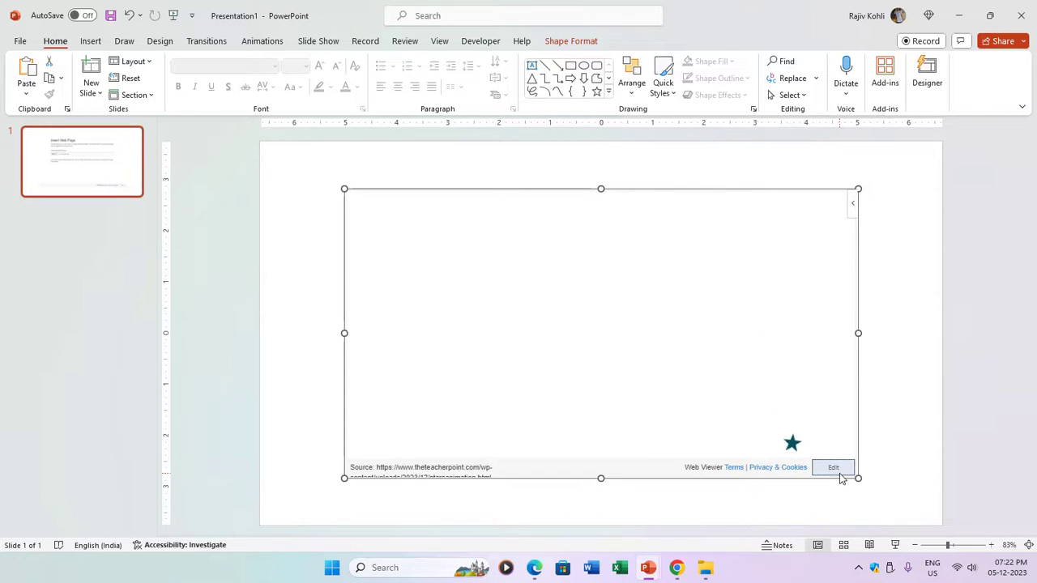
scroll(777, 428, down, 2)
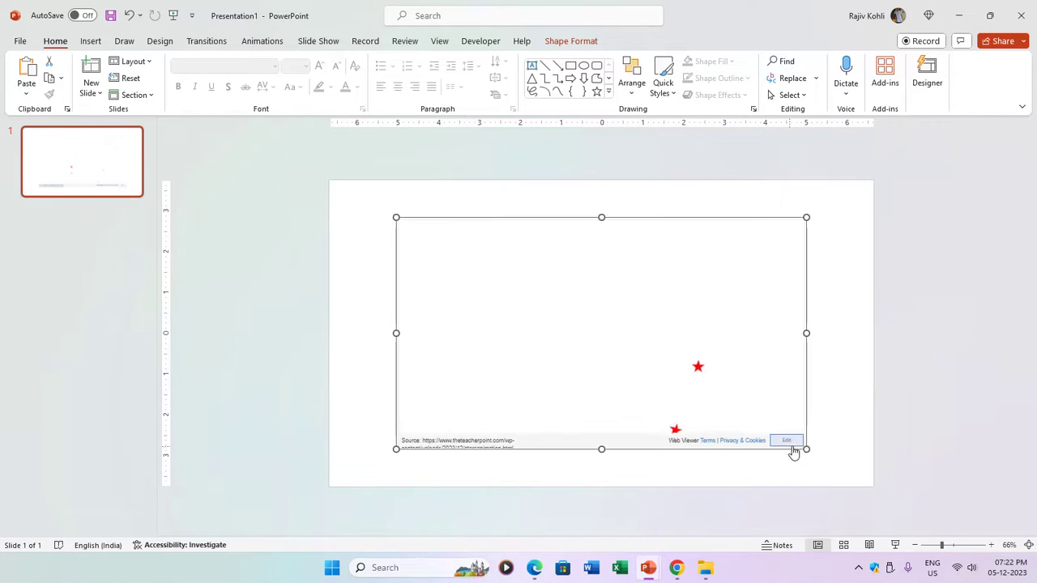